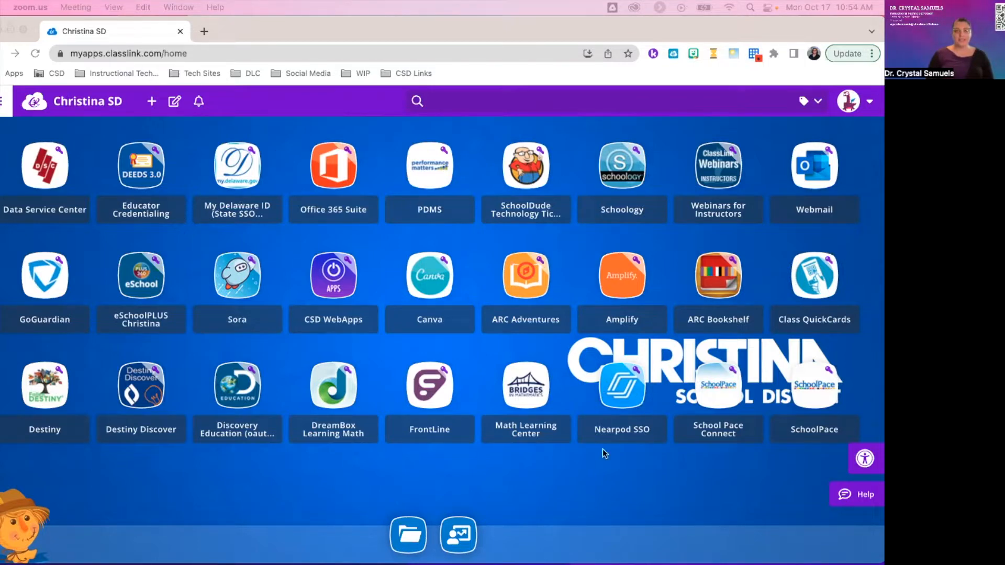
Launch Nearpod from the ClassLink dashboard's SSO tile into a new tab.
{"action": "left_click", "coordinate": [619, 391]}
{"action": "left_click", "coordinate": [619, 391]}
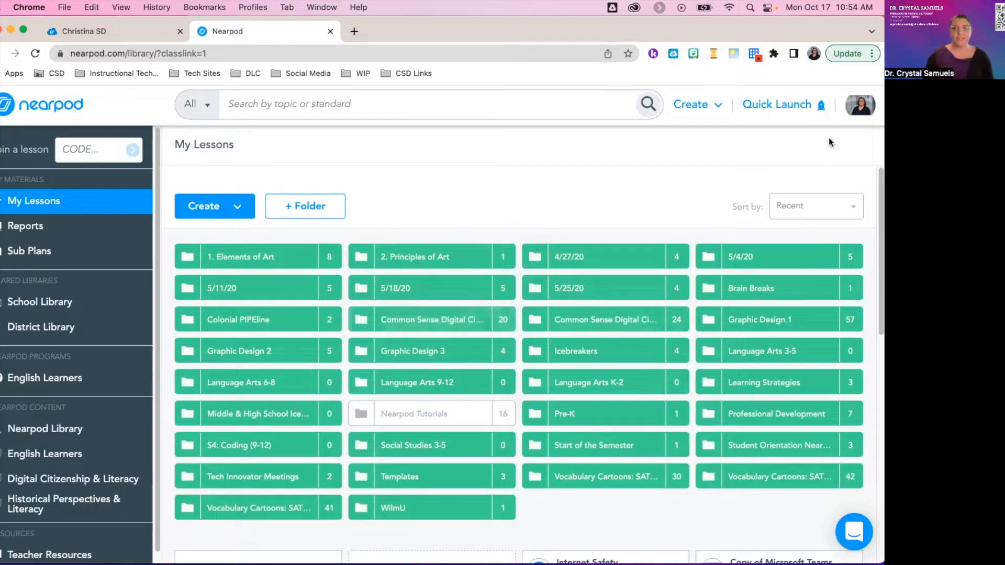
Open Manage Nearpod Account from the profile menu and review the teacher and school details.
{"action": "left_click", "coordinate": [860, 112]}
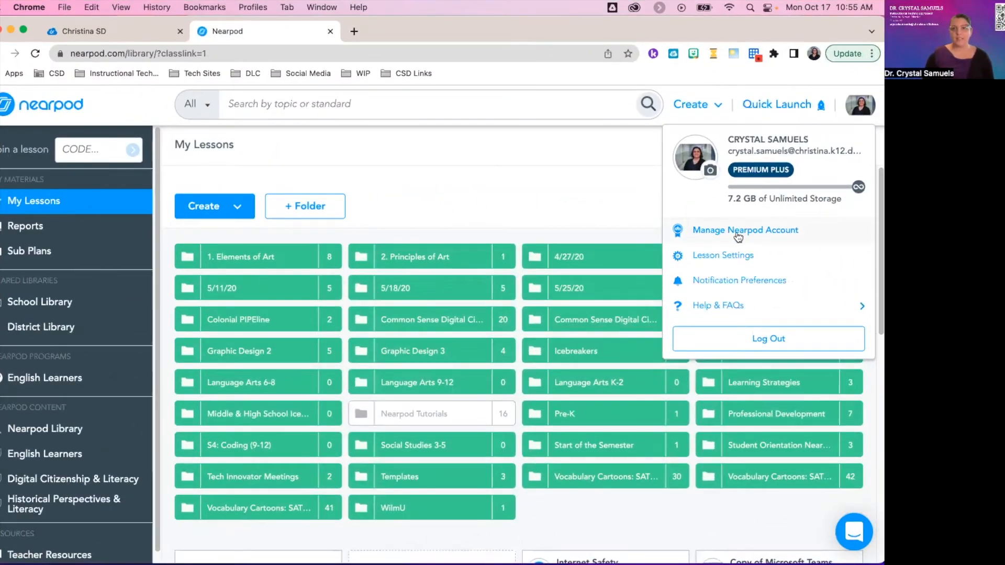
{"action": "left_click", "coordinate": [738, 236]}
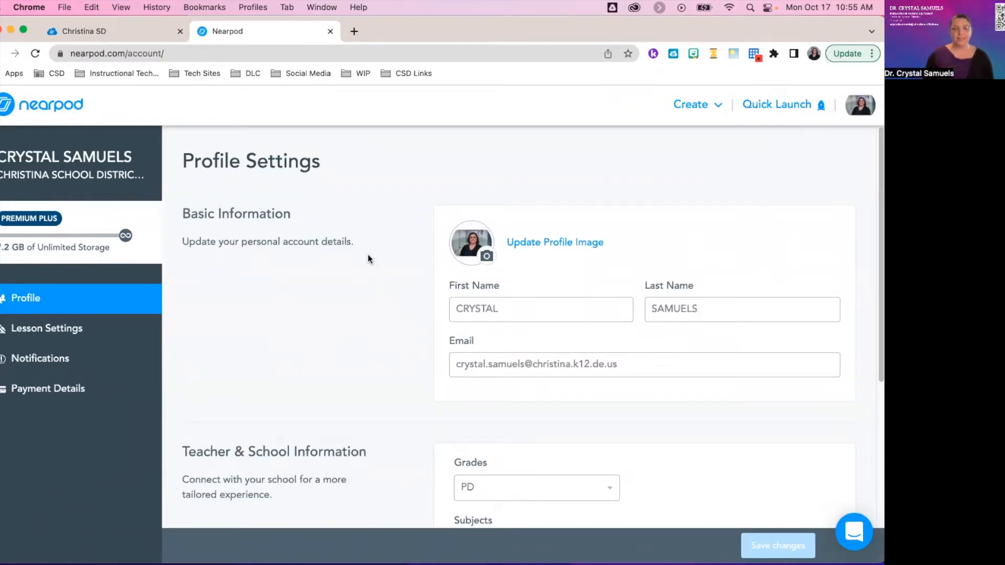
{"action": "scroll", "coordinate": [368, 258], "scroll_direction": "down", "scroll_amount": 1}
{"action": "scroll", "coordinate": [368, 257], "scroll_direction": "down", "scroll_amount": 4}
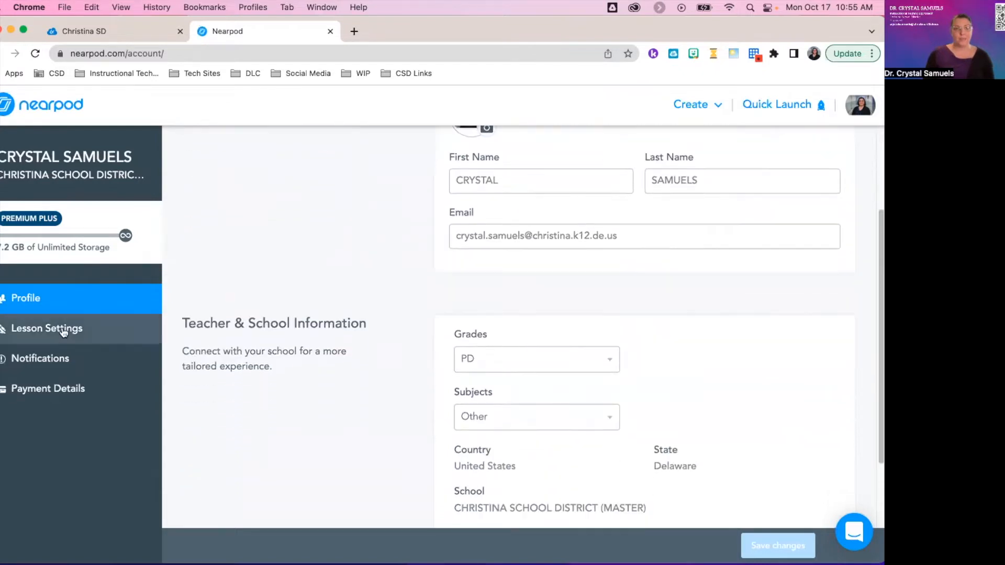
Open Lesson Settings and look through the cards down to Student-Paced Settings.
{"action": "left_click", "coordinate": [59, 329]}
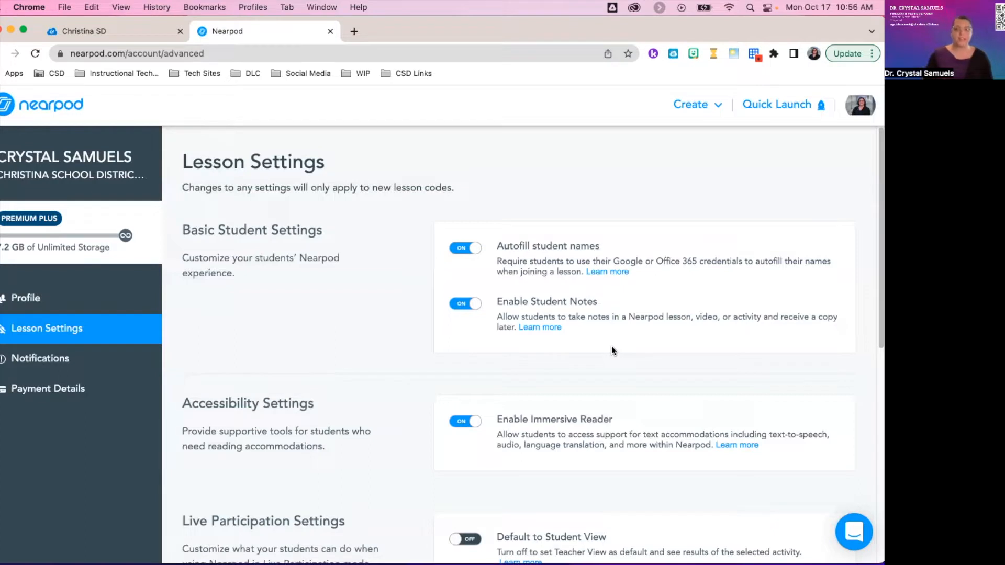
{"action": "scroll", "coordinate": [654, 299], "scroll_direction": "down", "scroll_amount": 4}
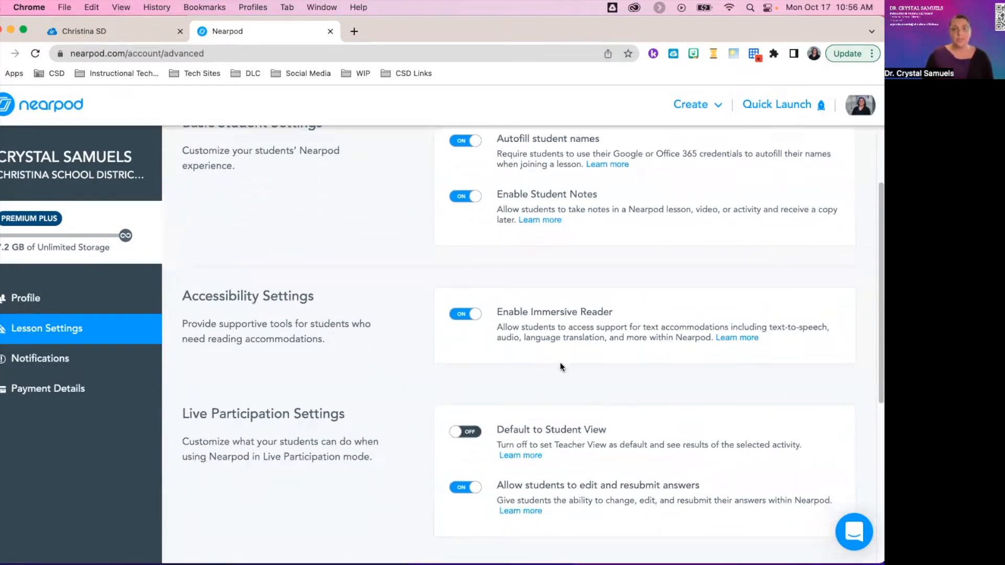
{"action": "scroll", "coordinate": [591, 360], "scroll_direction": "down", "scroll_amount": 1}
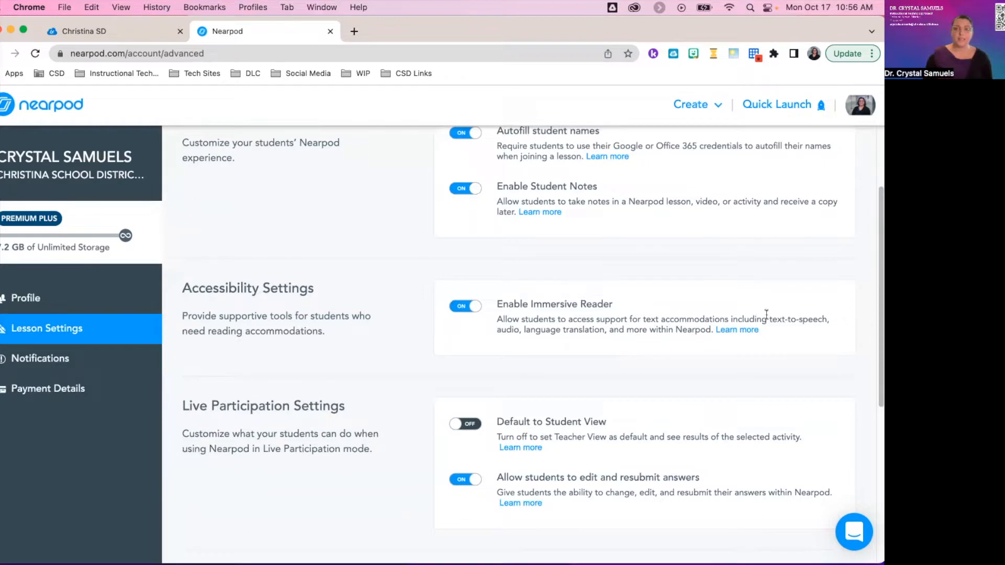
{"action": "scroll", "coordinate": [658, 338], "scroll_direction": "down", "scroll_amount": 3}
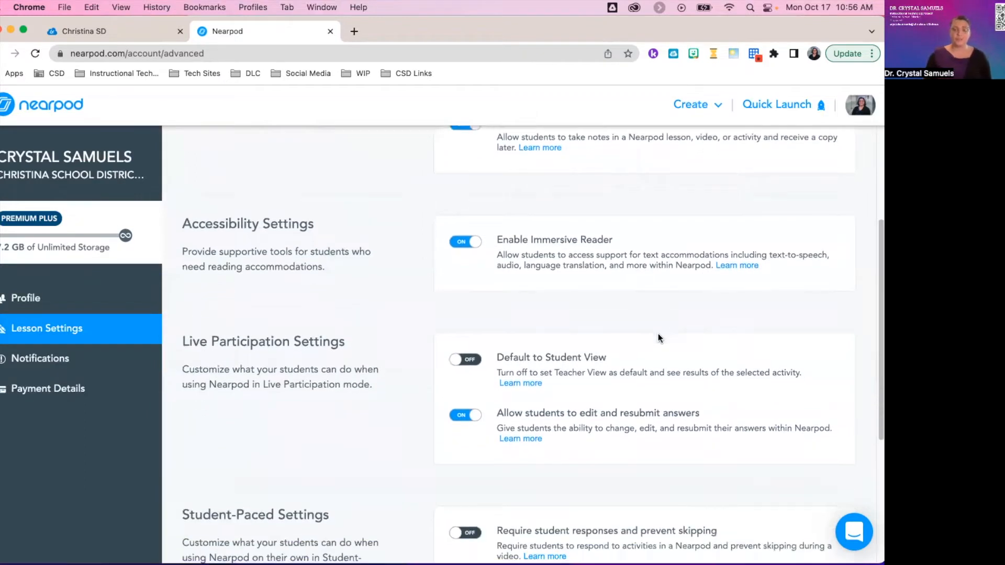
{"action": "scroll", "coordinate": [654, 320], "scroll_direction": "down", "scroll_amount": 1}
{"action": "scroll", "coordinate": [655, 325], "scroll_direction": "down", "scroll_amount": 4}
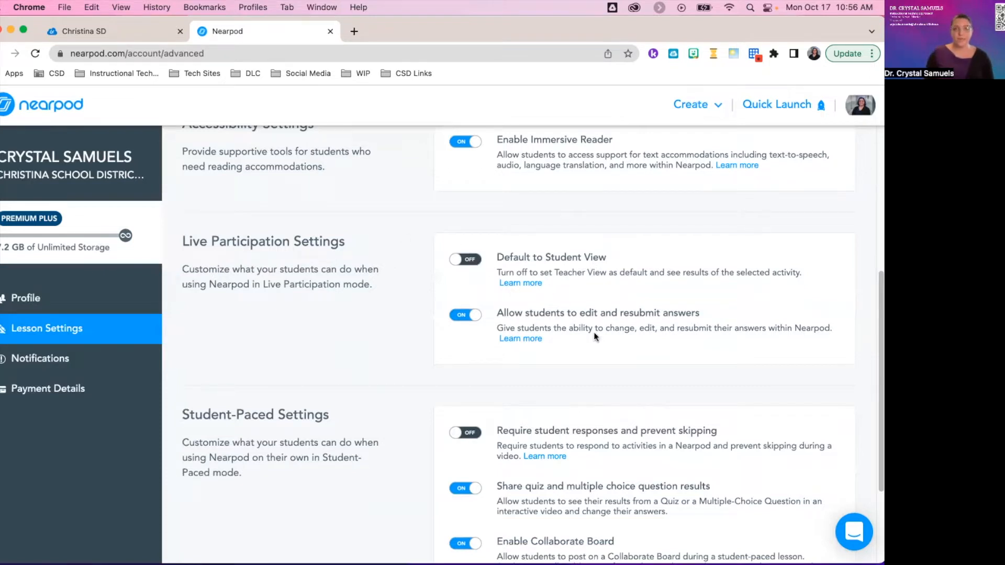
{"action": "scroll", "coordinate": [595, 336], "scroll_direction": "down", "scroll_amount": 1}
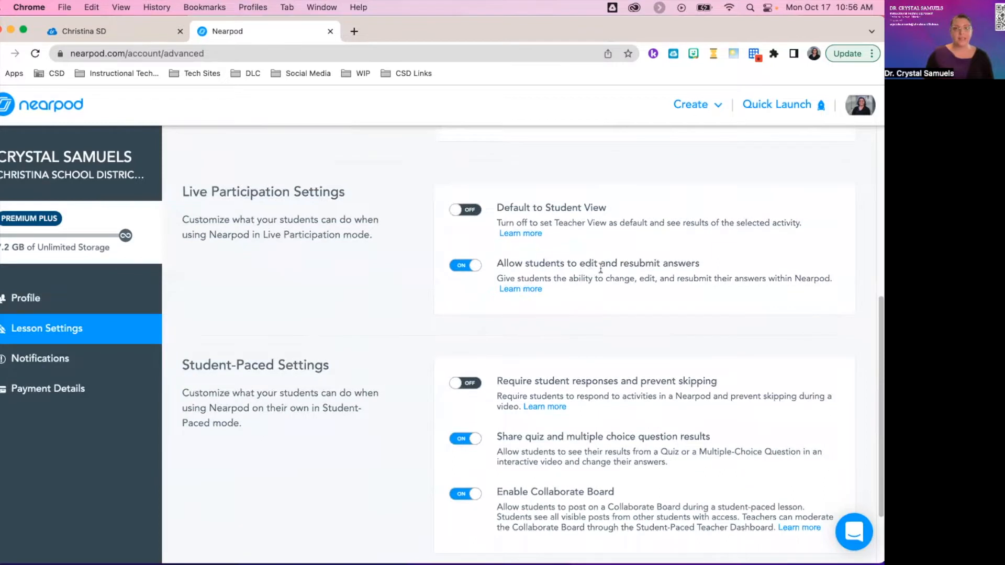
{"action": "scroll", "coordinate": [668, 288], "scroll_direction": "down", "scroll_amount": 2}
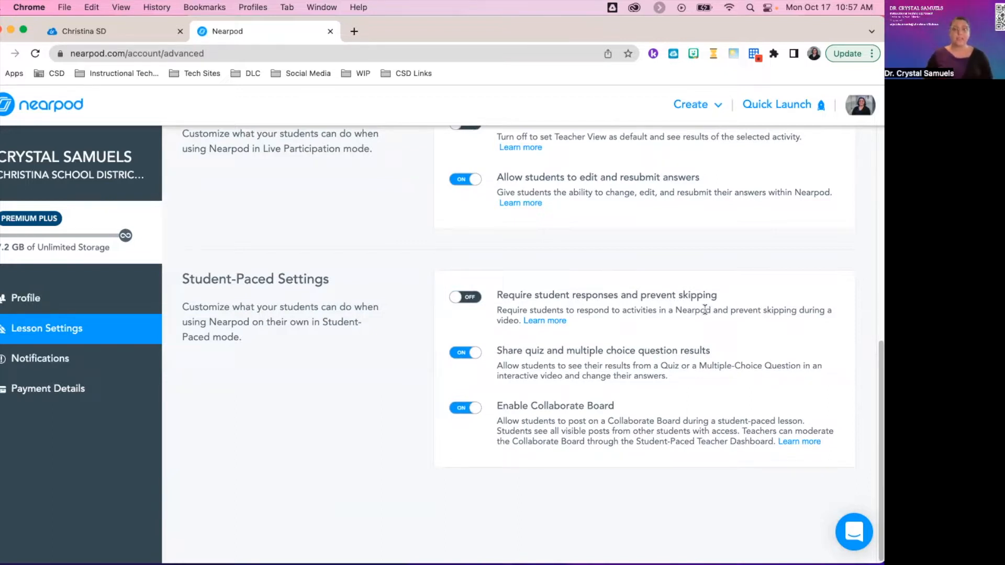
Toggle Require student responses and Collaborate Board back to their originals, then view Notifications.
{"action": "left_click", "coordinate": [471, 298]}
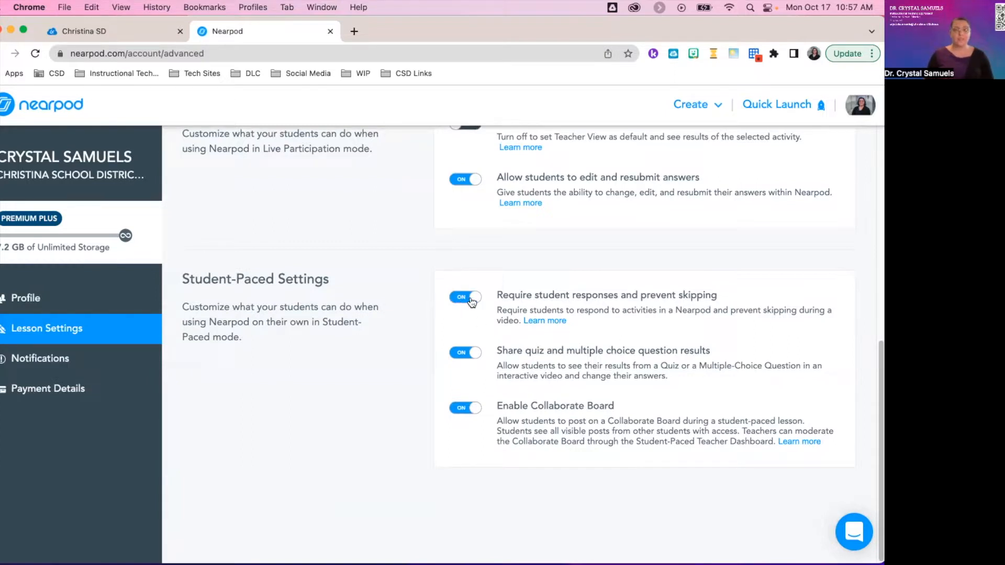
{"action": "left_click", "coordinate": [472, 301]}
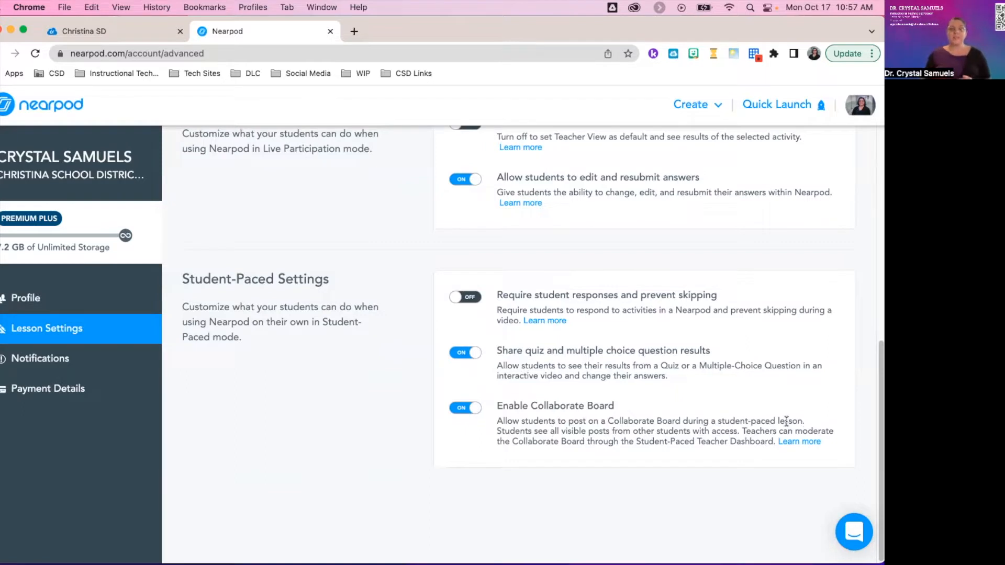
{"action": "left_click", "coordinate": [468, 411]}
{"action": "left_click", "coordinate": [468, 411]}
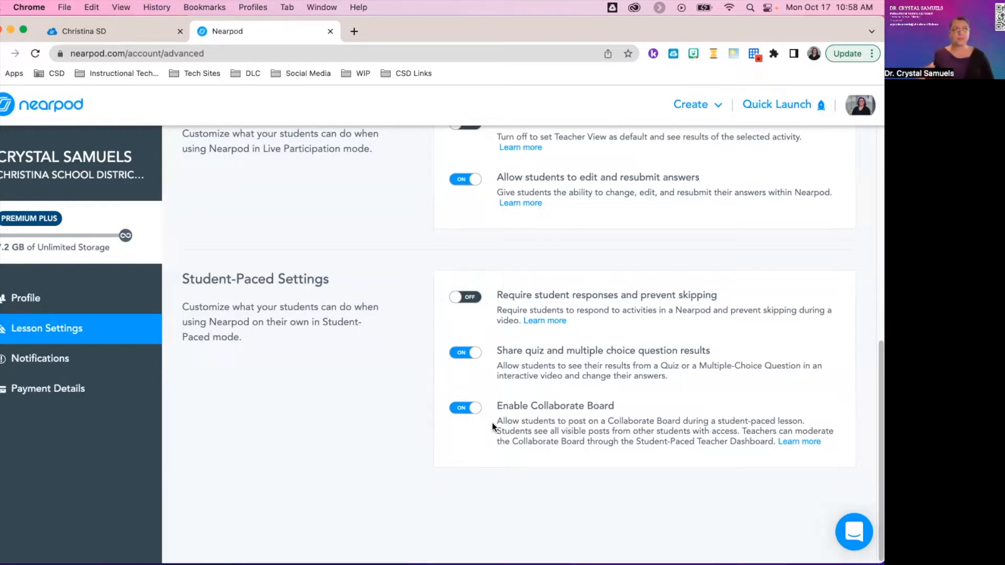
{"action": "left_click", "coordinate": [73, 359]}
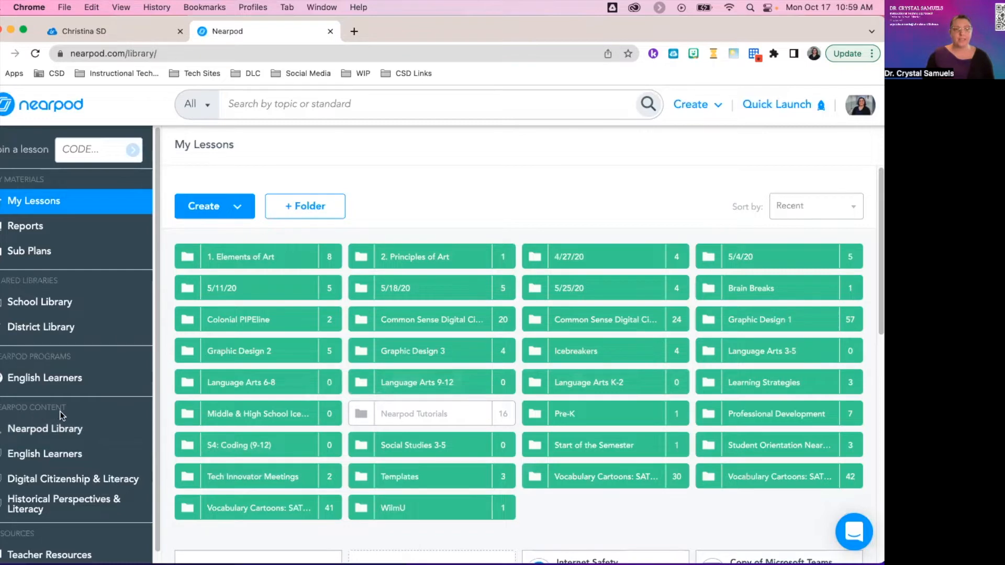
Browse the Nearpod Library by grade to the High School lessons.
{"action": "left_click", "coordinate": [57, 430]}
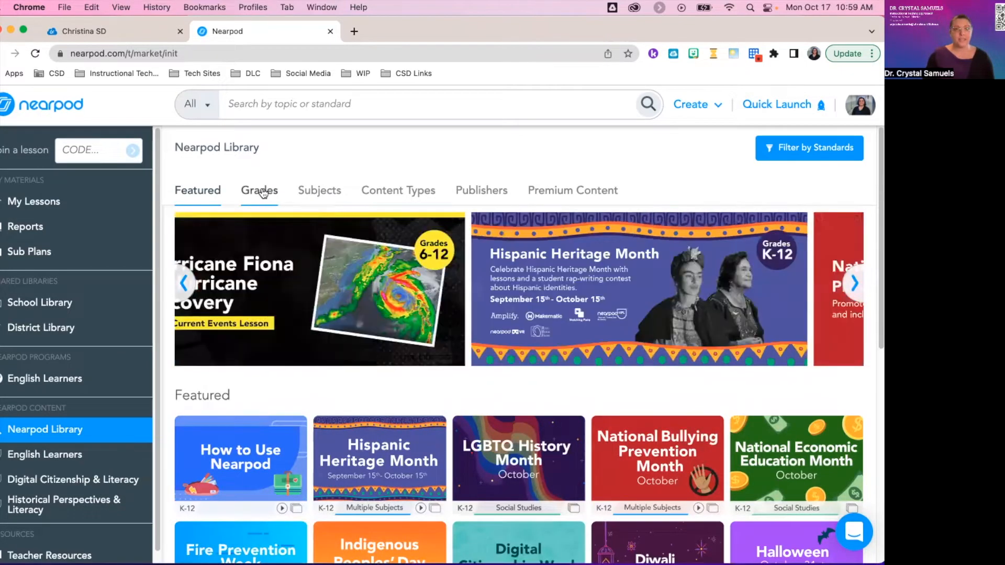
{"action": "left_click", "coordinate": [262, 192]}
{"action": "scroll", "coordinate": [577, 251], "scroll_direction": "down", "scroll_amount": 4}
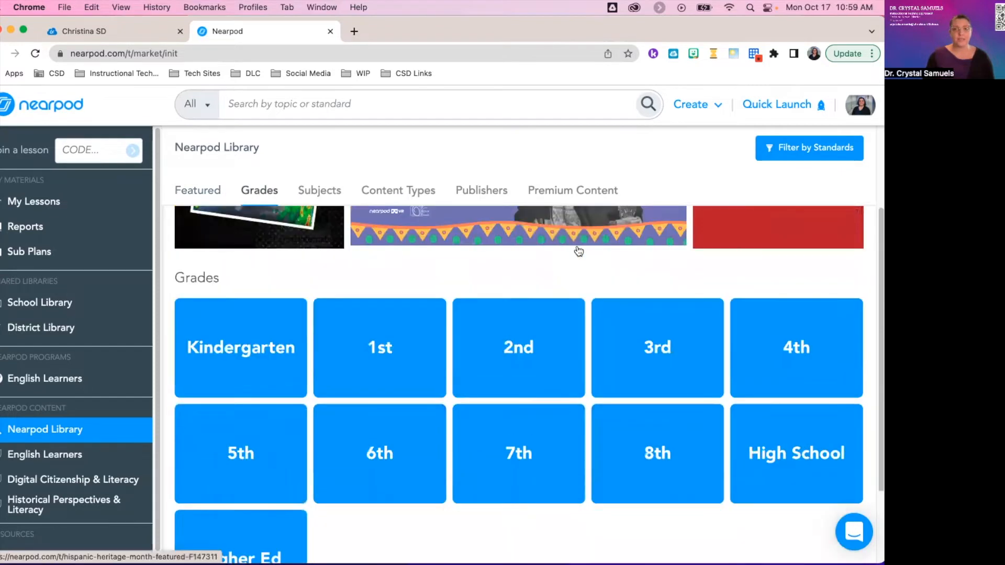
{"action": "left_click", "coordinate": [761, 381]}
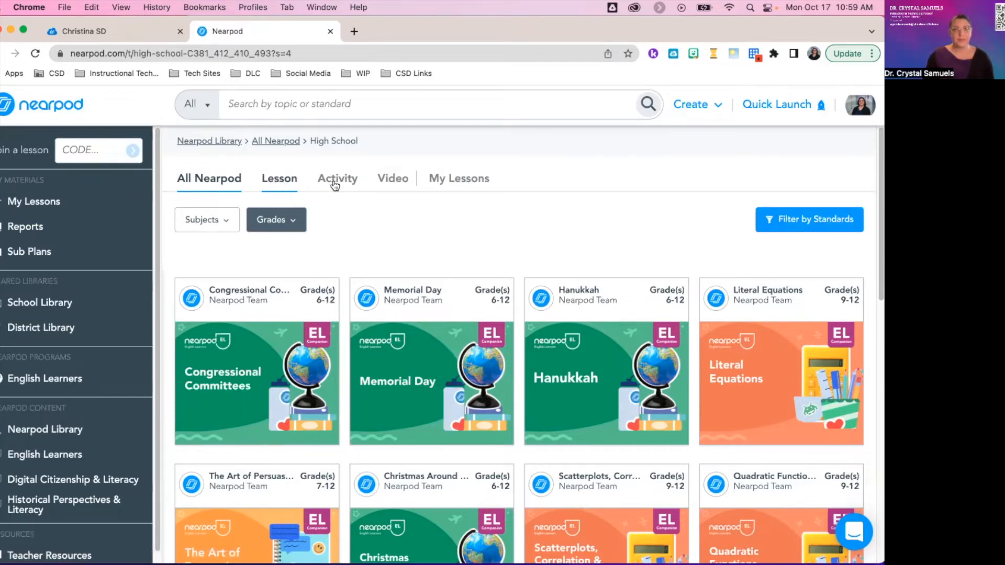
Filter to Social Studies and preview the Congressional Committees EL Companion lesson.
{"action": "left_click", "coordinate": [207, 220]}
{"action": "left_click", "coordinate": [201, 337]}
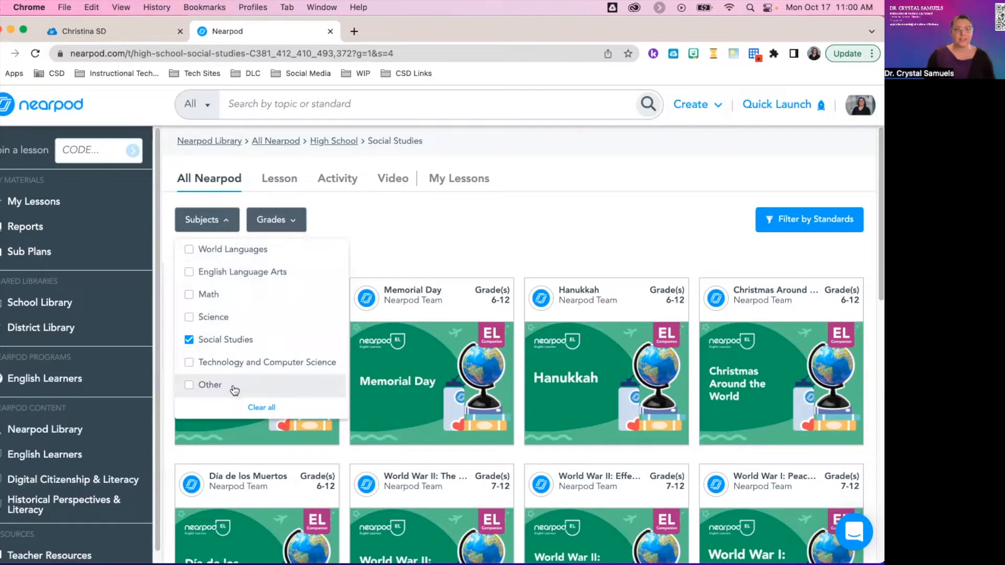
{"action": "left_click", "coordinate": [406, 232]}
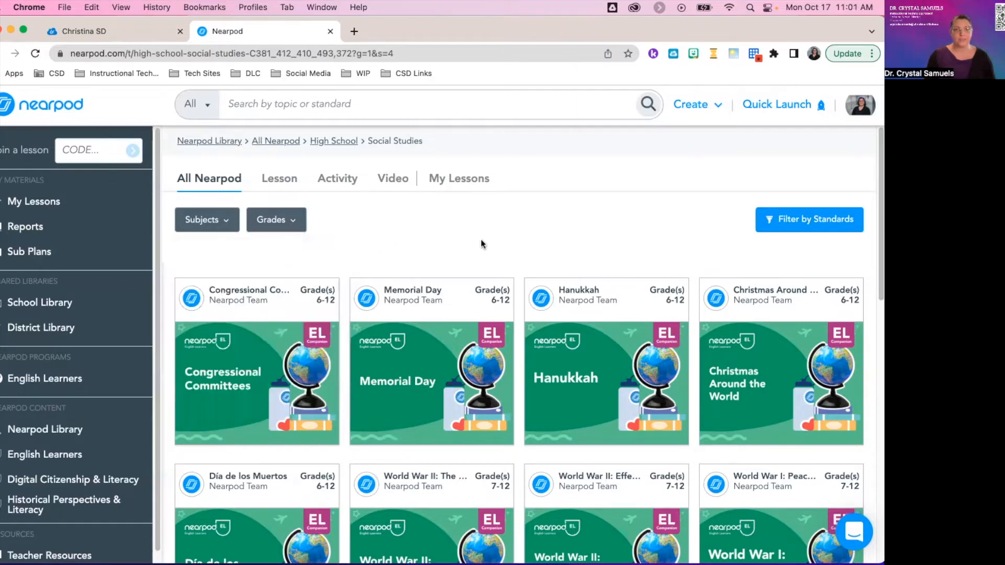
{"action": "scroll", "coordinate": [378, 250], "scroll_direction": "down", "scroll_amount": 1}
{"action": "mouse_move", "coordinate": [280, 348]}
{"action": "scroll", "coordinate": [283, 328], "scroll_direction": "up", "scroll_amount": 1}
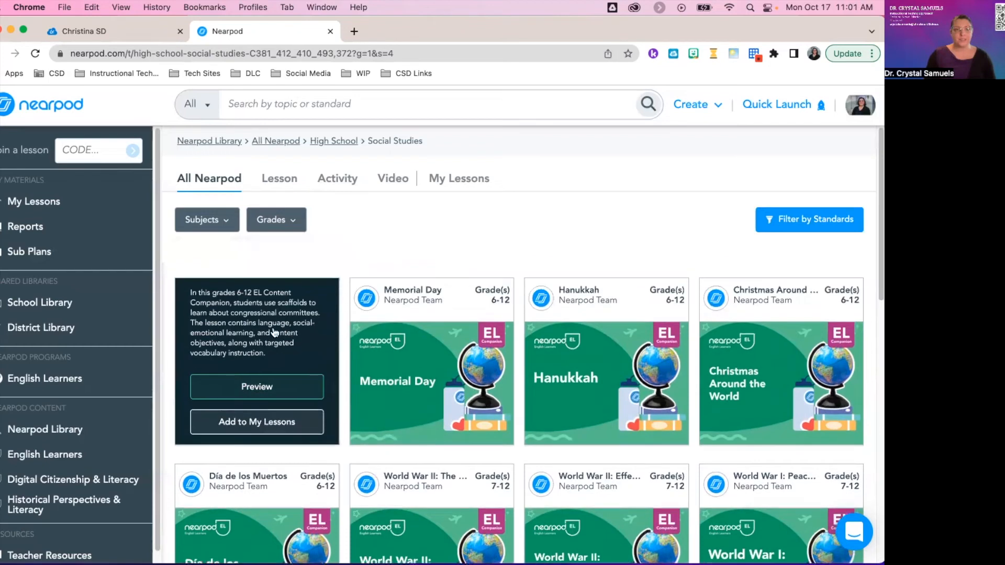
{"action": "left_click", "coordinate": [247, 393]}
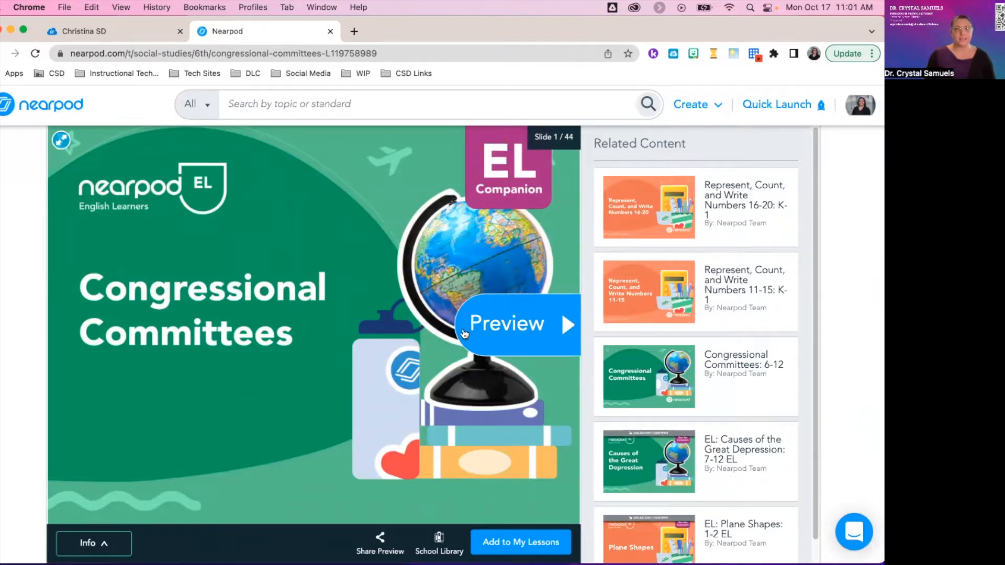
Page through to the Essential Question slide and add Congressional Committees to My Lessons.
{"action": "left_click", "coordinate": [520, 331]}
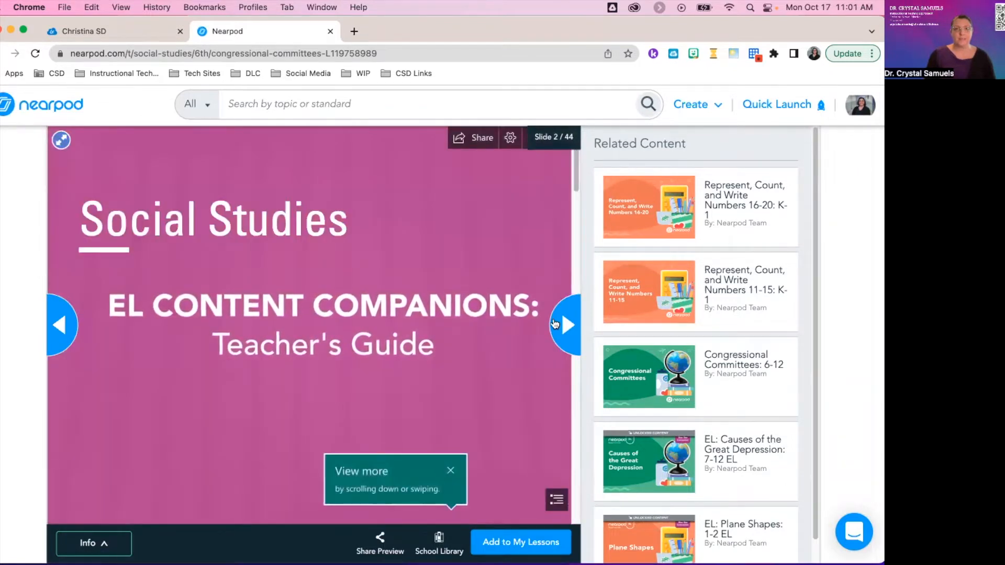
{"action": "left_click", "coordinate": [556, 319]}
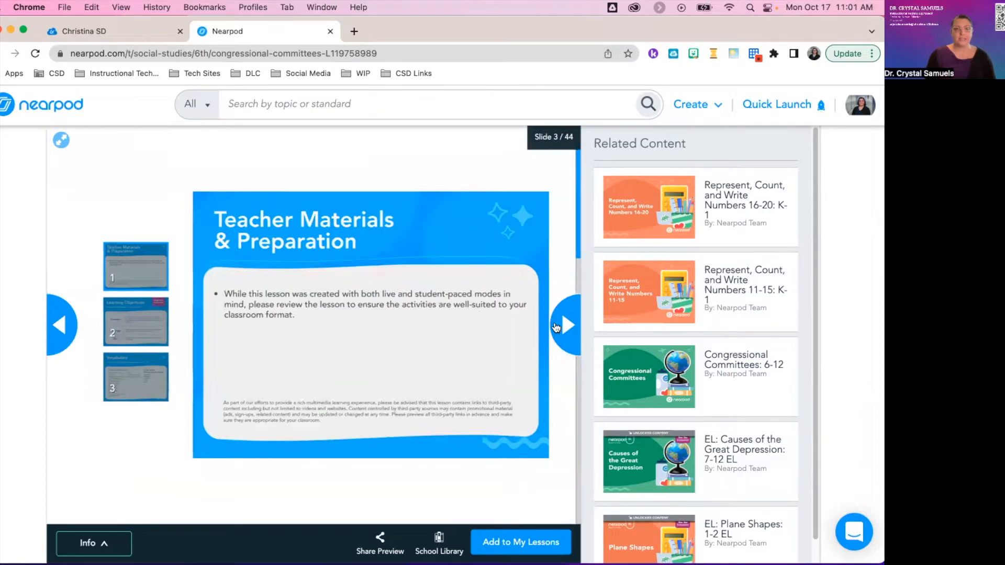
{"action": "scroll", "coordinate": [455, 322], "scroll_direction": "down", "scroll_amount": 8}
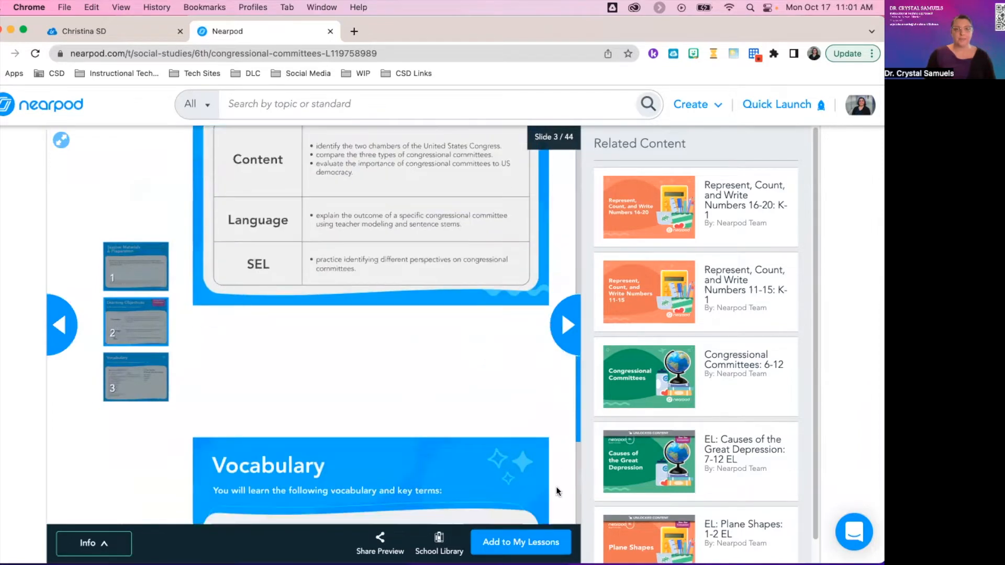
{"action": "scroll", "coordinate": [558, 491], "scroll_direction": "down", "scroll_amount": 5}
{"action": "left_click", "coordinate": [565, 324]}
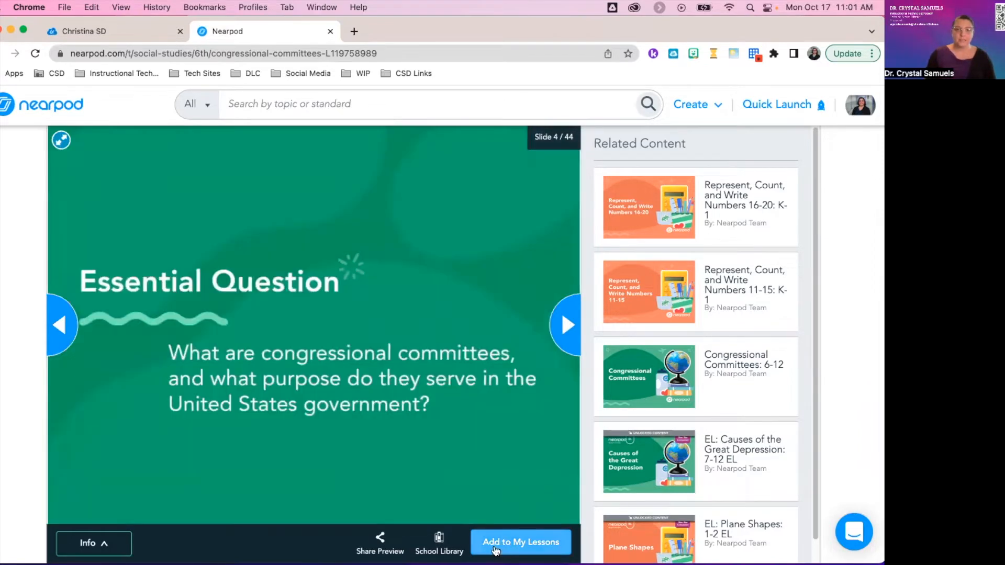
{"action": "left_click", "coordinate": [528, 545]}
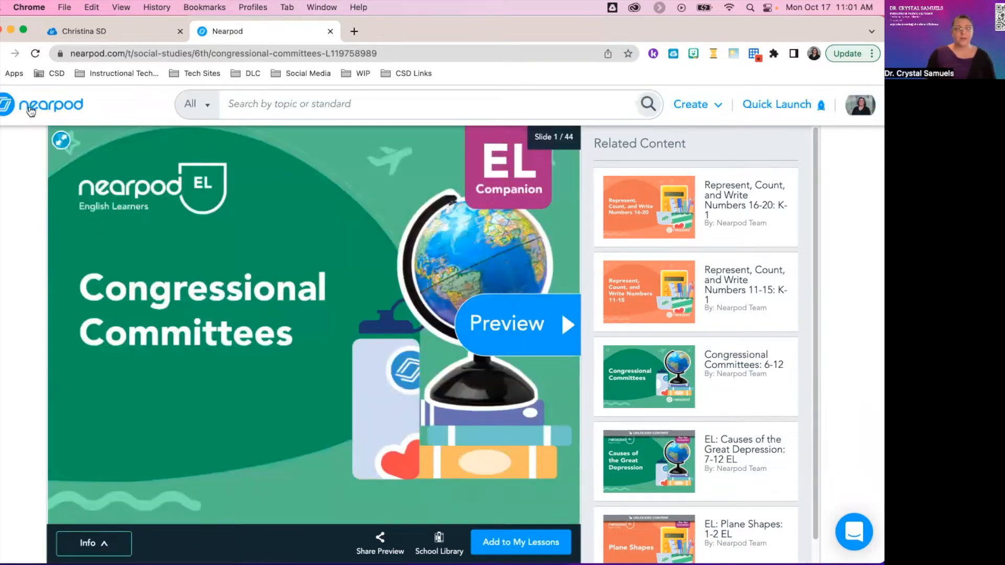
{"action": "left_click", "coordinate": [31, 111]}
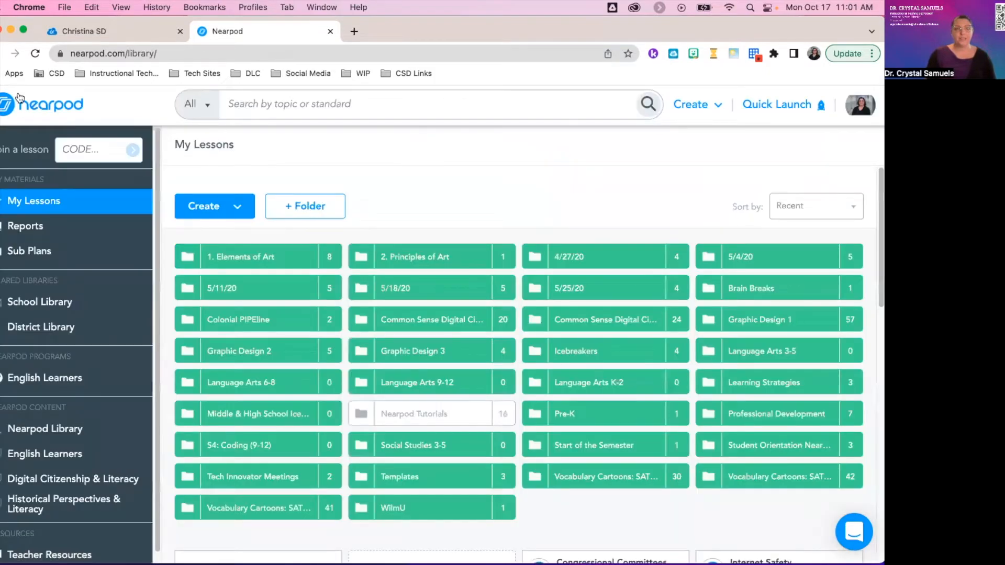
Open Congressional Committees in the editor, Save & Exit, and find its lesson card.
{"action": "scroll", "coordinate": [536, 269], "scroll_direction": "down", "scroll_amount": 3}
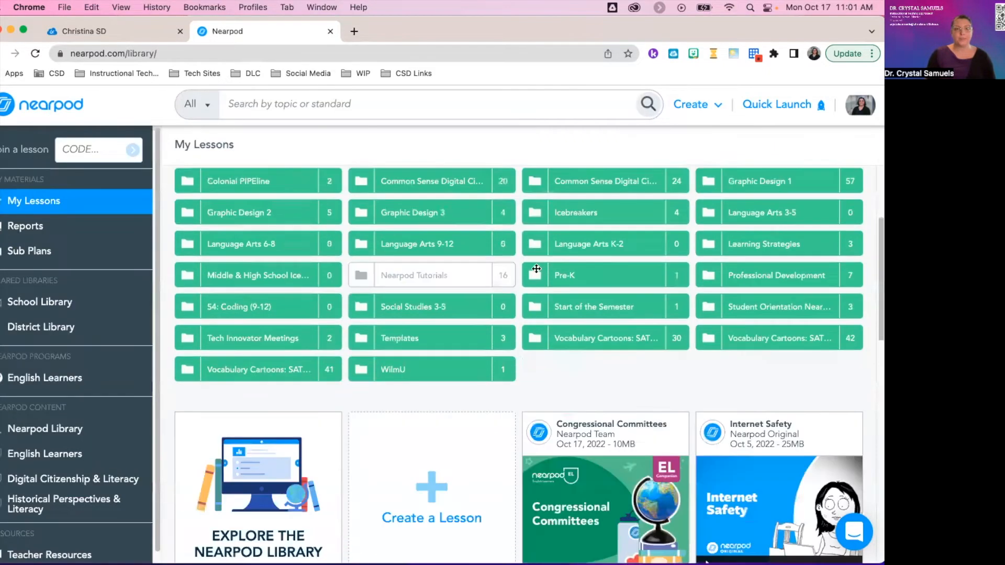
{"action": "scroll", "coordinate": [537, 268], "scroll_direction": "down", "scroll_amount": 7}
{"action": "scroll", "coordinate": [592, 366], "scroll_direction": "up", "scroll_amount": 3}
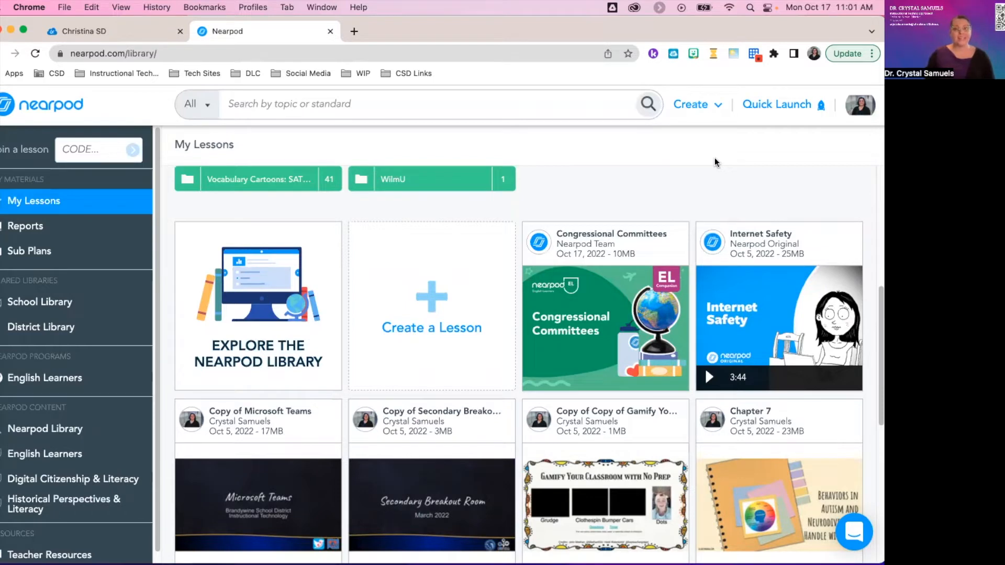
{"action": "mouse_move", "coordinate": [601, 276]}
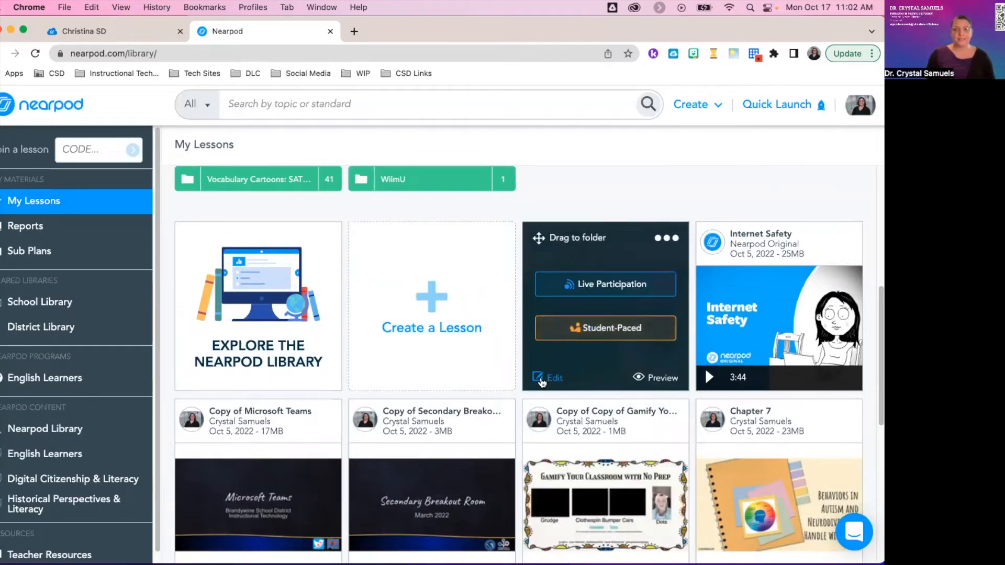
{"action": "left_click", "coordinate": [541, 381]}
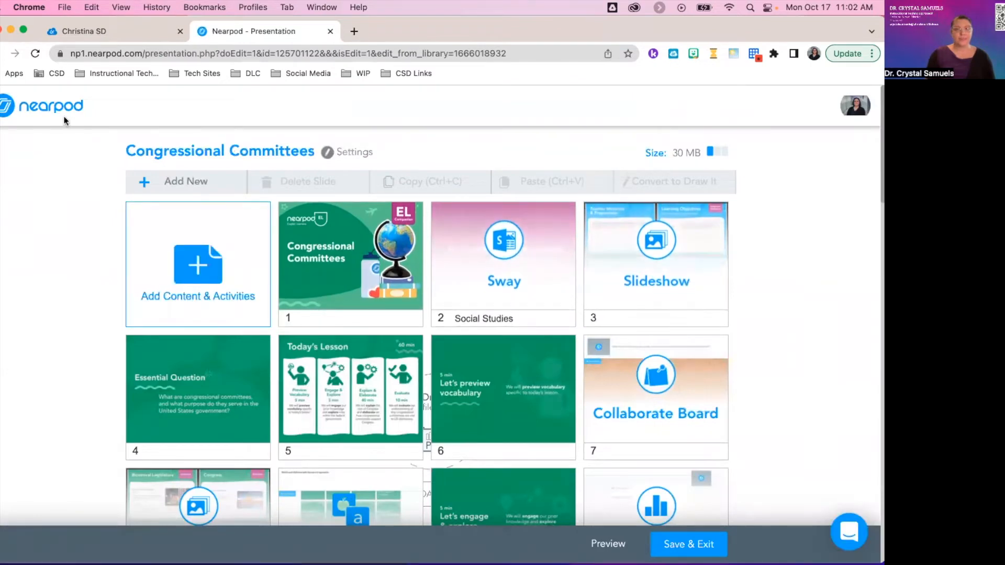
{"action": "left_click", "coordinate": [695, 545]}
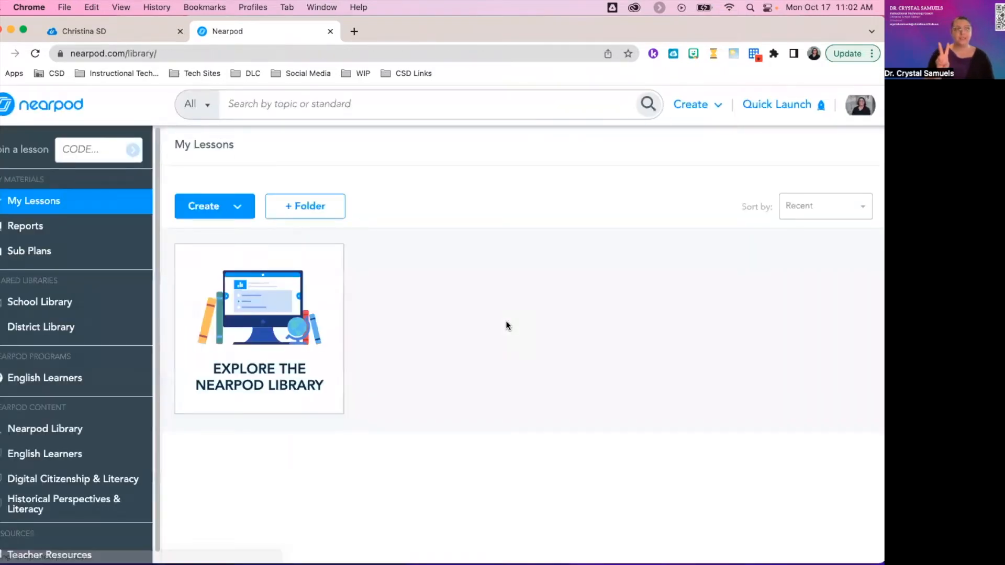
{"action": "scroll", "coordinate": [564, 265], "scroll_direction": "down", "scroll_amount": 4}
{"action": "scroll", "coordinate": [564, 265], "scroll_direction": "down", "scroll_amount": 1}
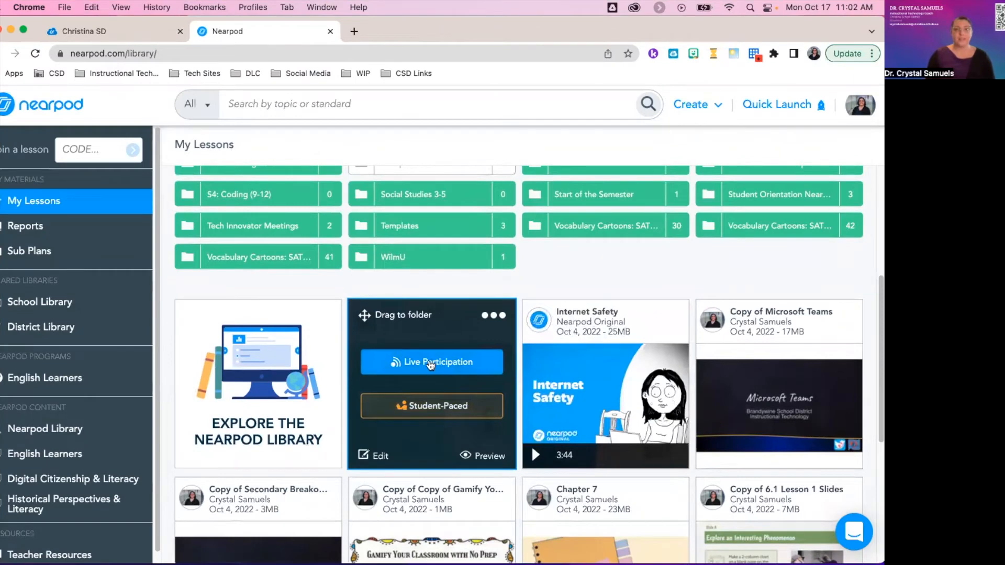
Start Congressional Committees as a Live Participation session and copy its join link.
{"action": "left_click", "coordinate": [417, 366]}
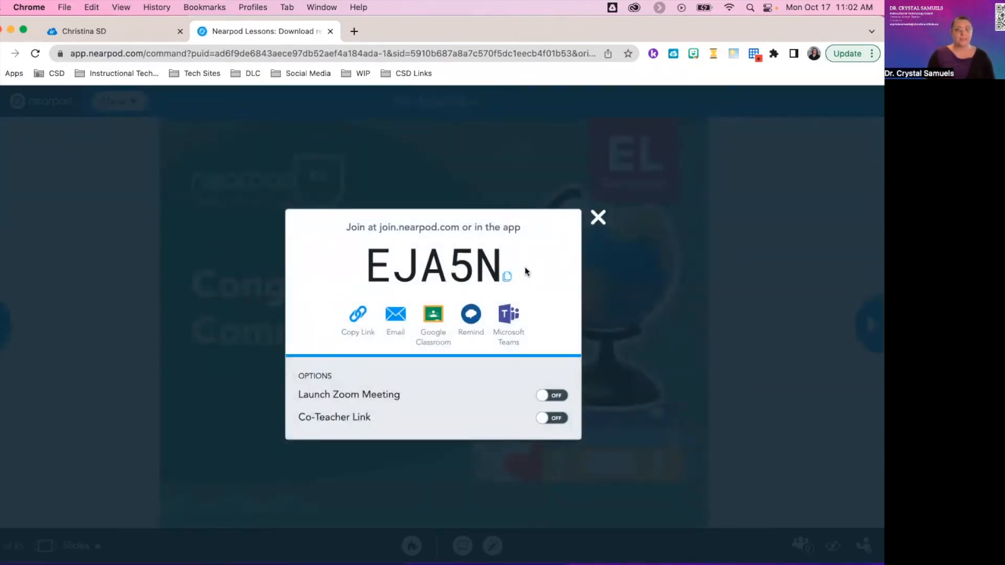
{"action": "double_click", "coordinate": [392, 273]}
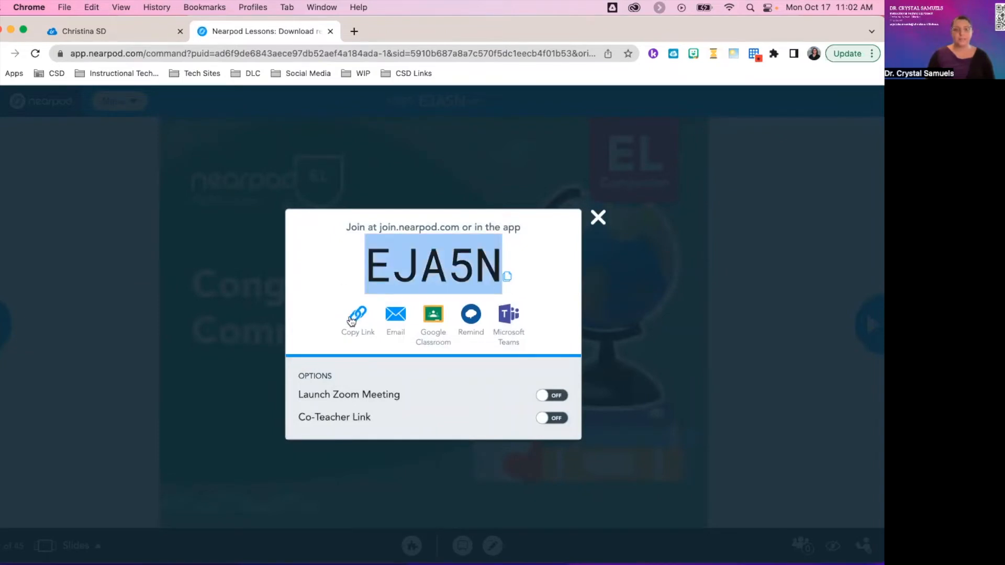
{"action": "left_click", "coordinate": [358, 316]}
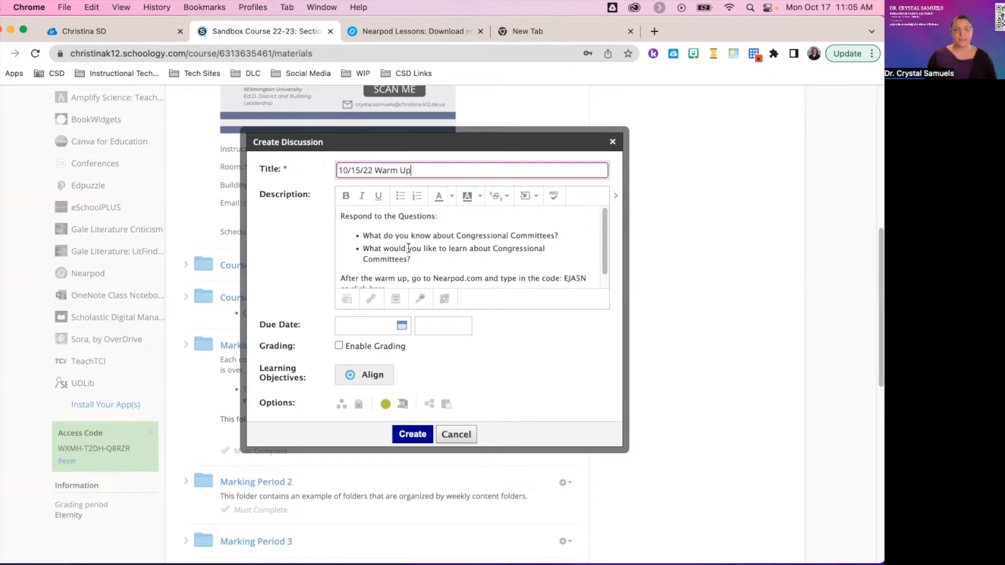
Select the Warm Up description's questions, then copy the live session's join code in Nearpod.
{"action": "left_click_drag", "start_coordinate": [338, 216], "coordinate": [438, 259]}
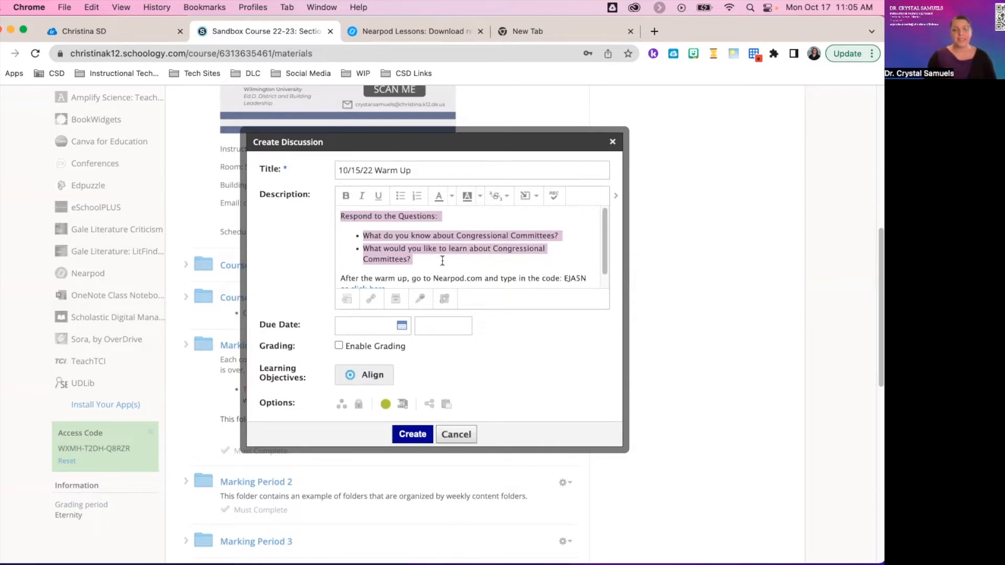
{"action": "scroll", "coordinate": [443, 260], "scroll_direction": "down", "scroll_amount": 1}
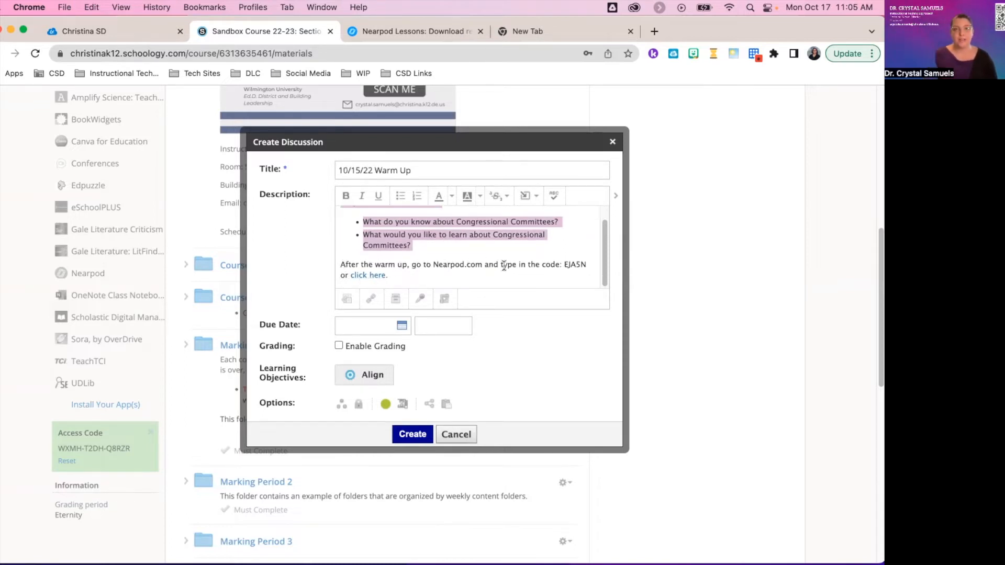
{"action": "left_click", "coordinate": [407, 33]}
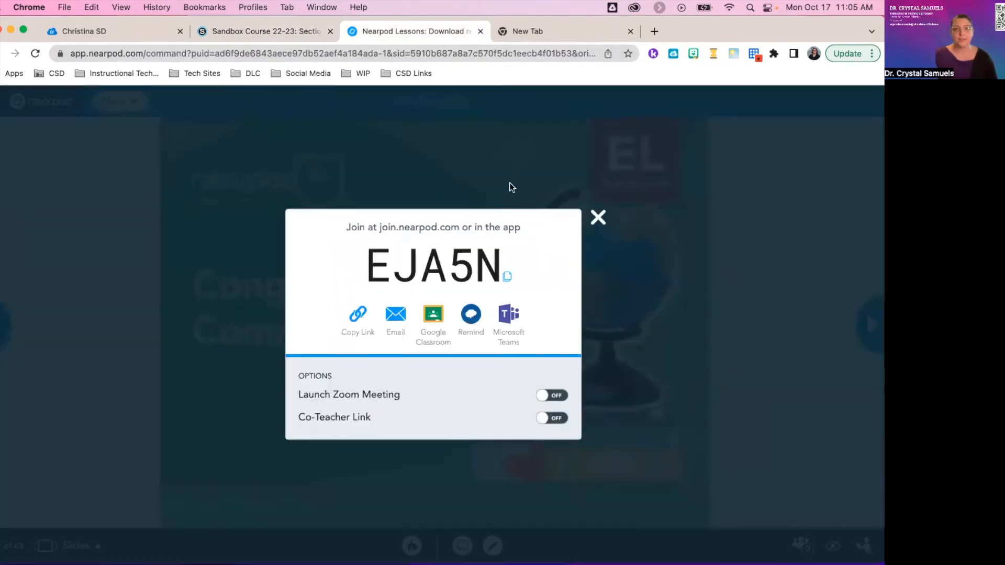
{"action": "left_click", "coordinate": [507, 277]}
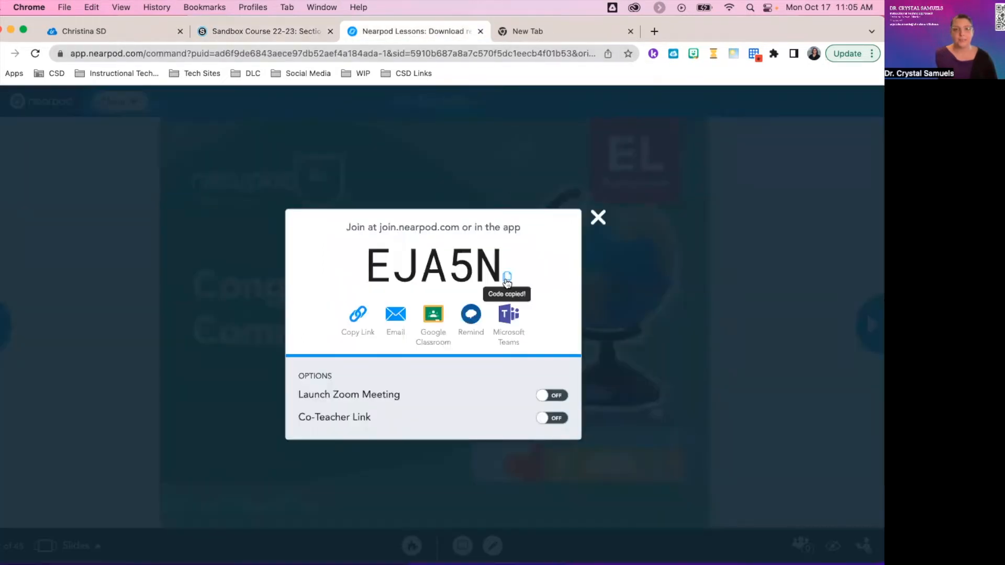
{"action": "left_click", "coordinate": [290, 33]}
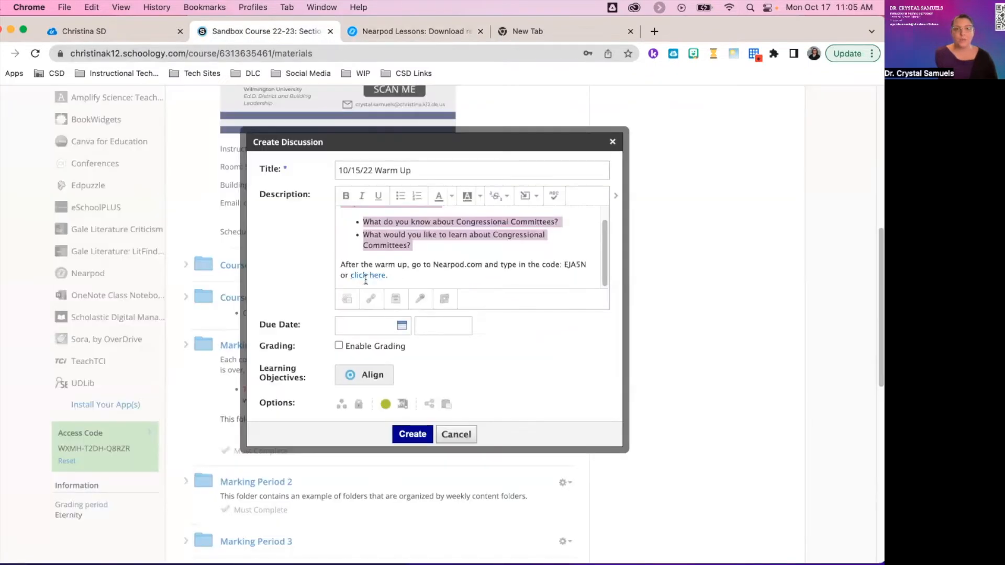
{"action": "left_click", "coordinate": [369, 276]}
{"action": "left_click_drag", "start_coordinate": [391, 276], "coordinate": [348, 277]}
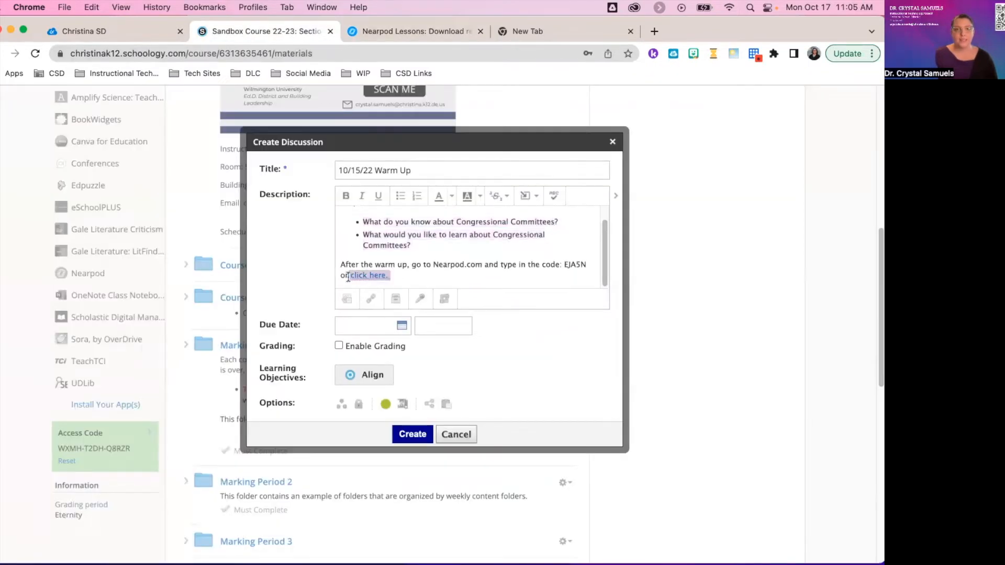
{"action": "left_click", "coordinate": [527, 206]}
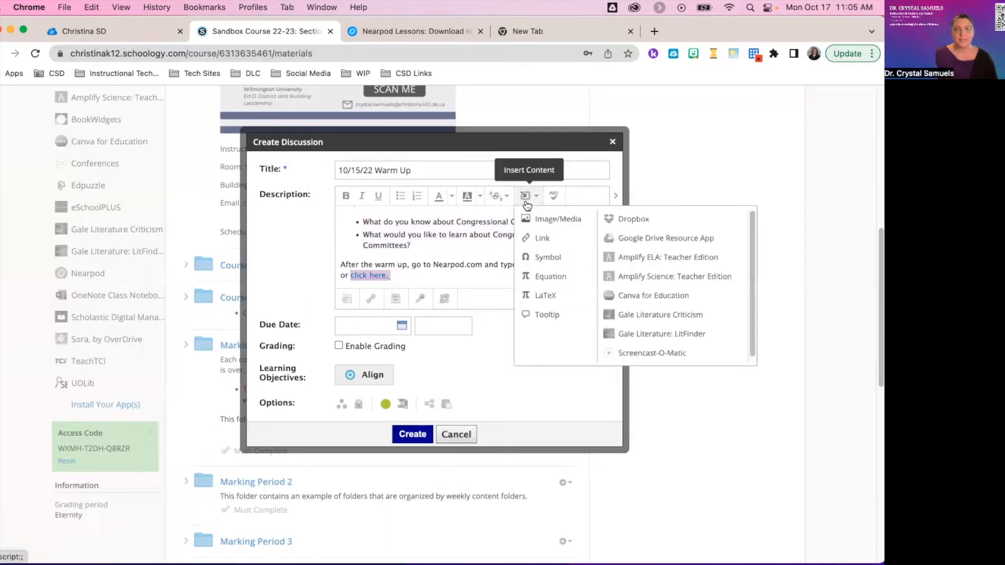
{"action": "left_click", "coordinate": [533, 237]}
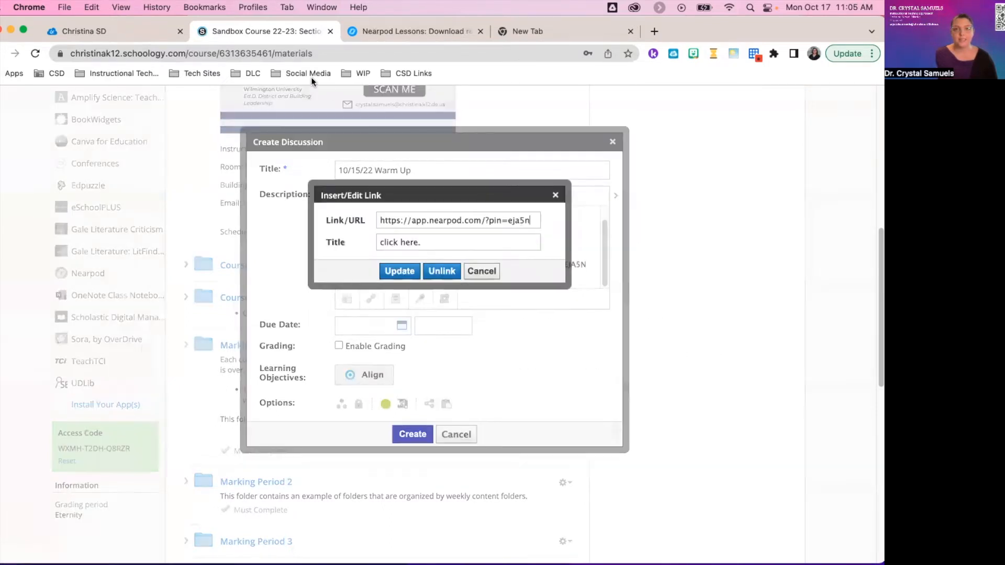
{"action": "left_click", "coordinate": [398, 32]}
{"action": "left_click", "coordinate": [358, 321]}
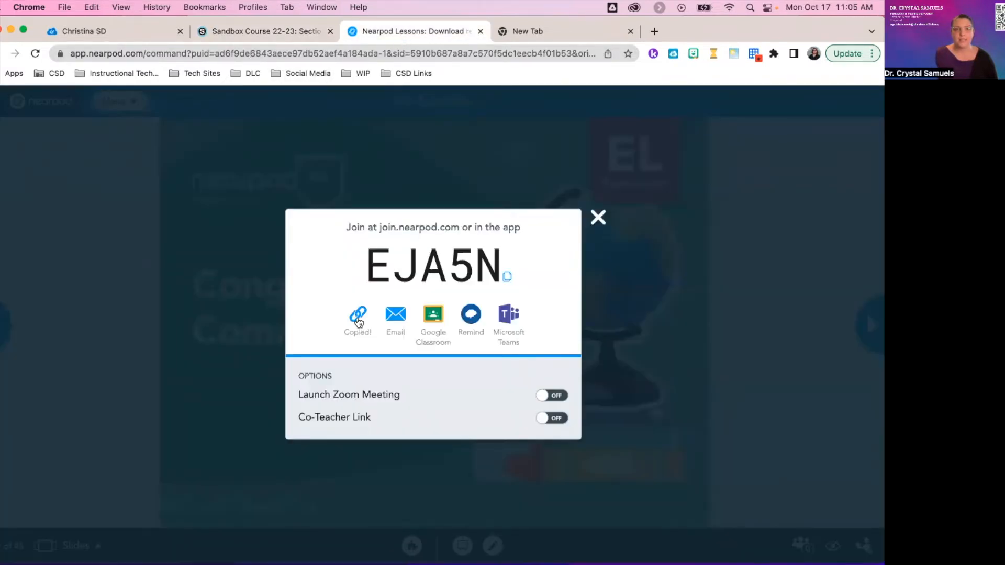
{"action": "left_click", "coordinate": [270, 31]}
{"action": "triple_click", "coordinate": [423, 216]}
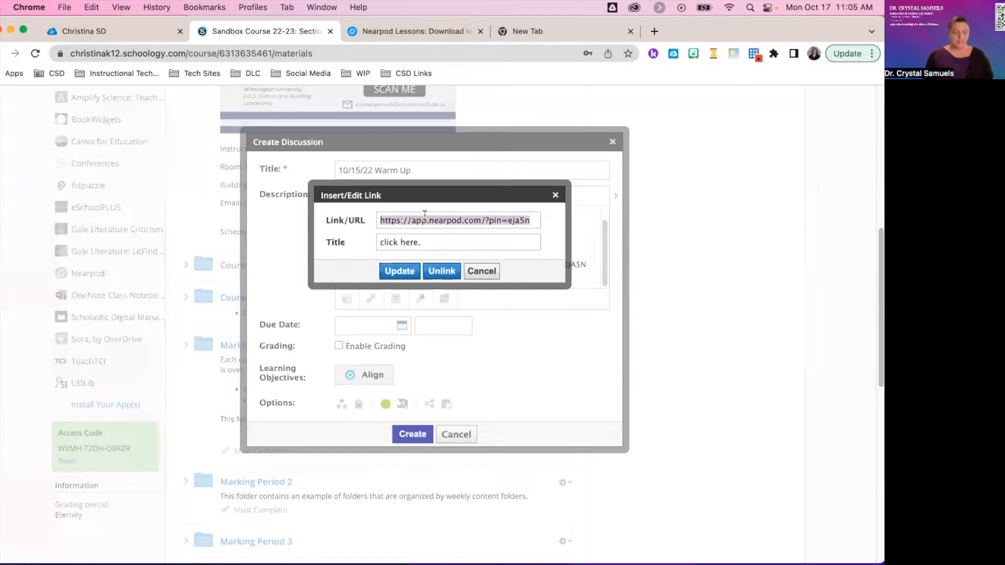
{"action": "key", "text": "super+v"}
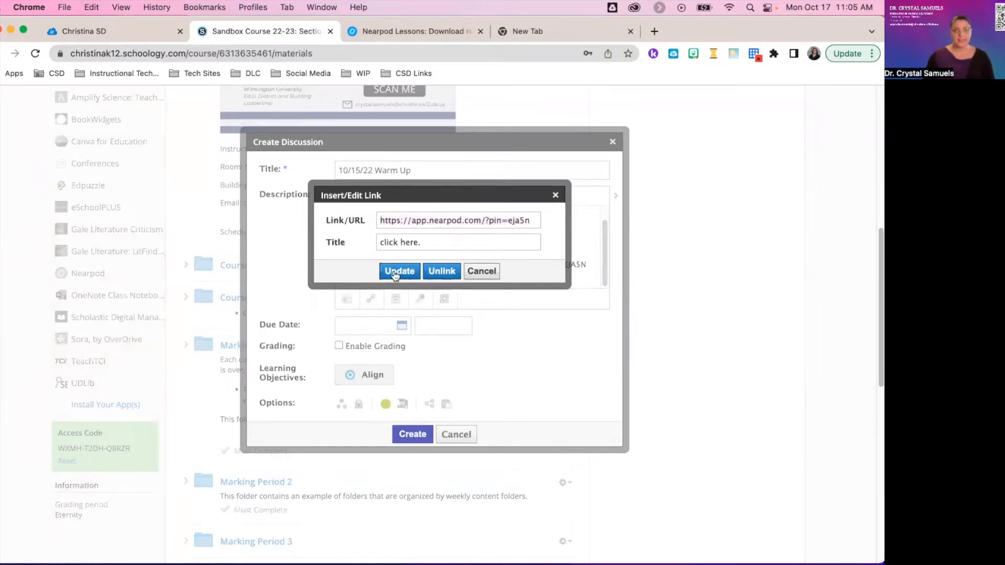
{"action": "left_click", "coordinate": [399, 271]}
Post the 10/15/22 Warm Up discussion and test its link by joining Congressional Committees as a student.
{"action": "left_click", "coordinate": [411, 434]}
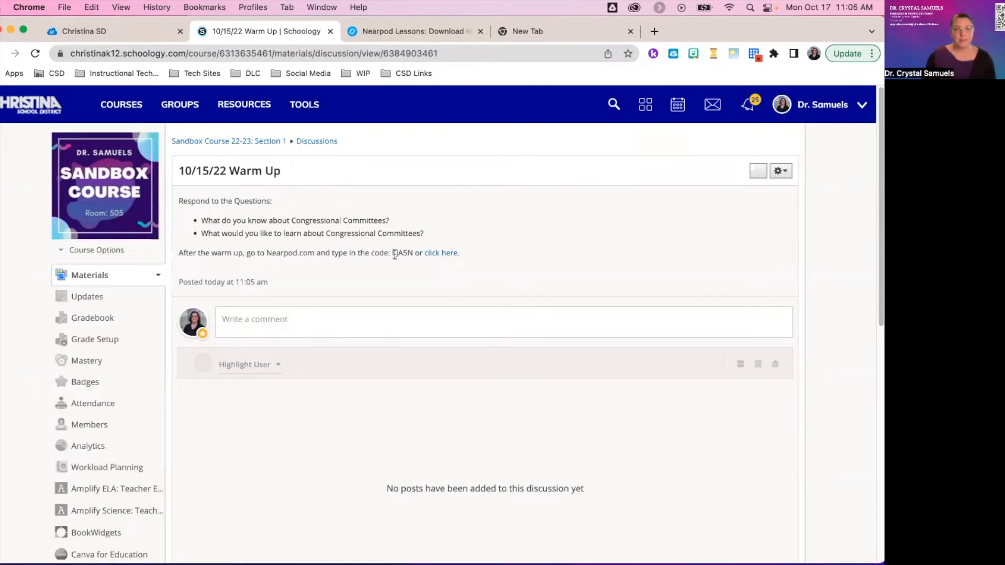
{"action": "left_click_drag", "start_coordinate": [393, 254], "coordinate": [411, 255]}
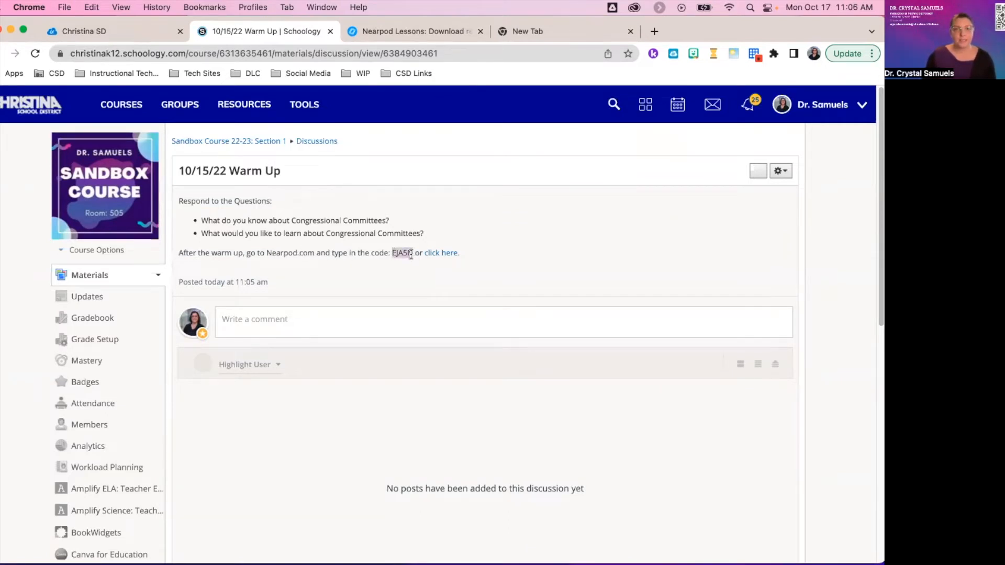
{"action": "left_click", "coordinate": [439, 253]}
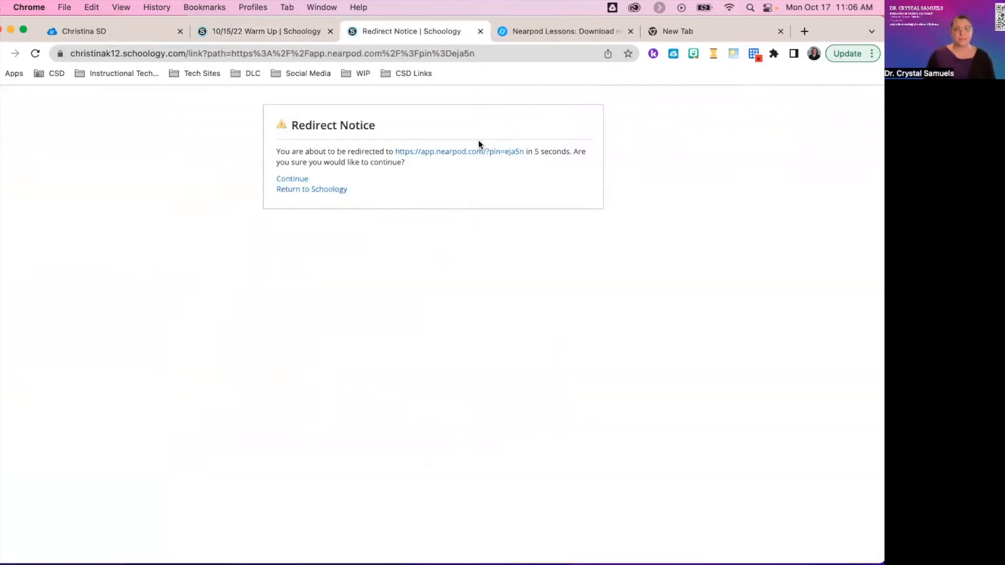
{"action": "left_click", "coordinate": [463, 153]}
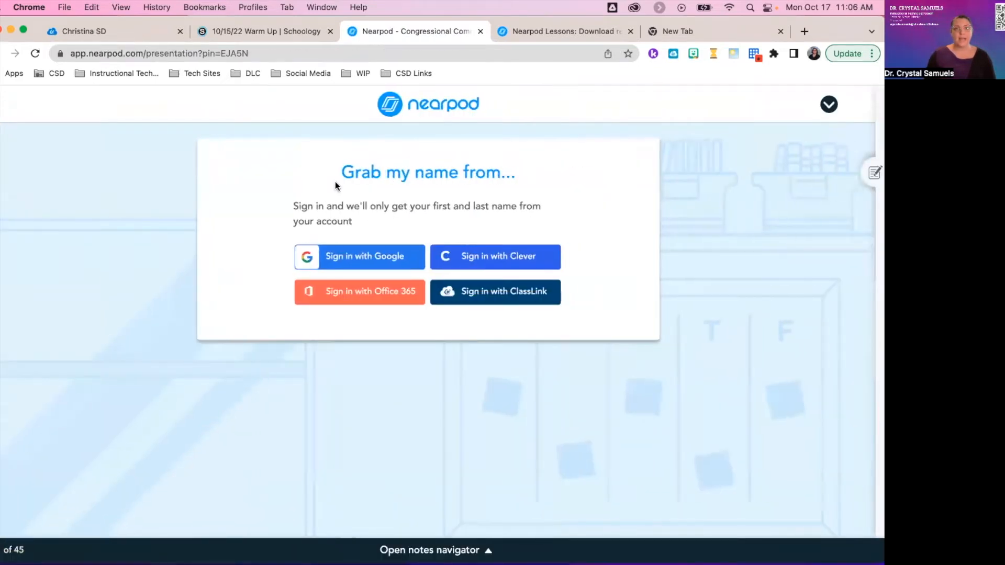
{"action": "left_click", "coordinate": [373, 260]}
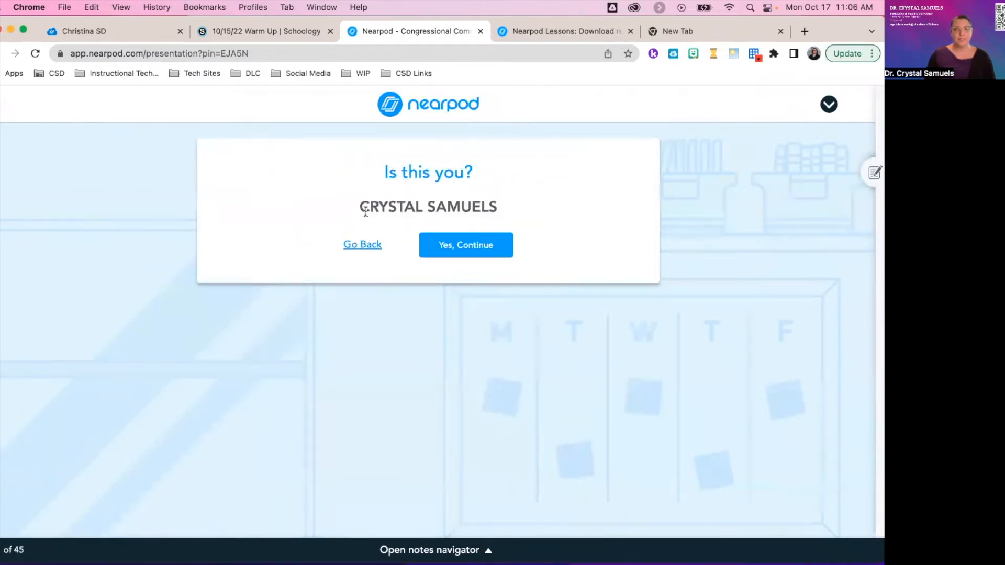
{"action": "triple_click", "coordinate": [458, 210]}
{"action": "left_click", "coordinate": [514, 212]}
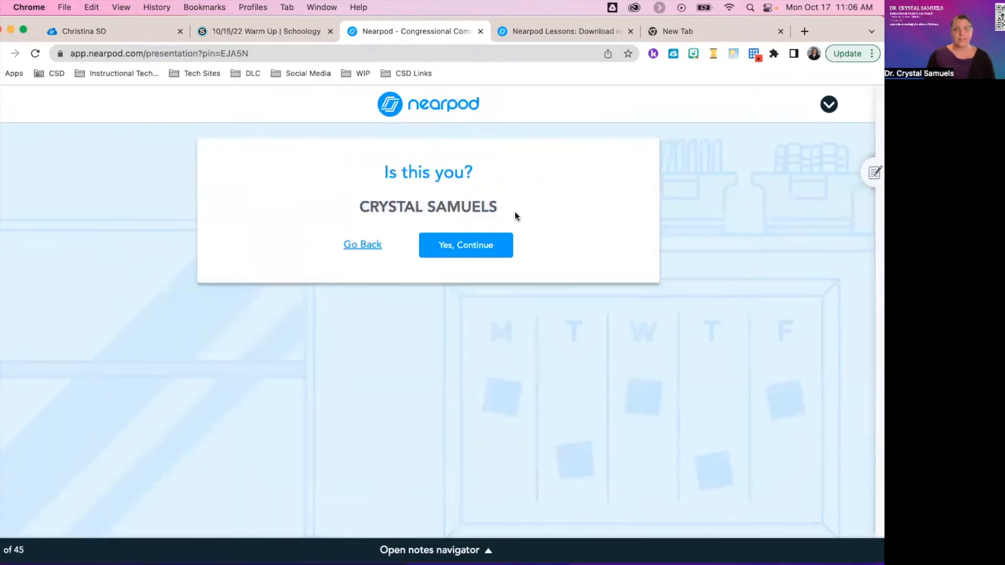
{"action": "left_click", "coordinate": [459, 252]}
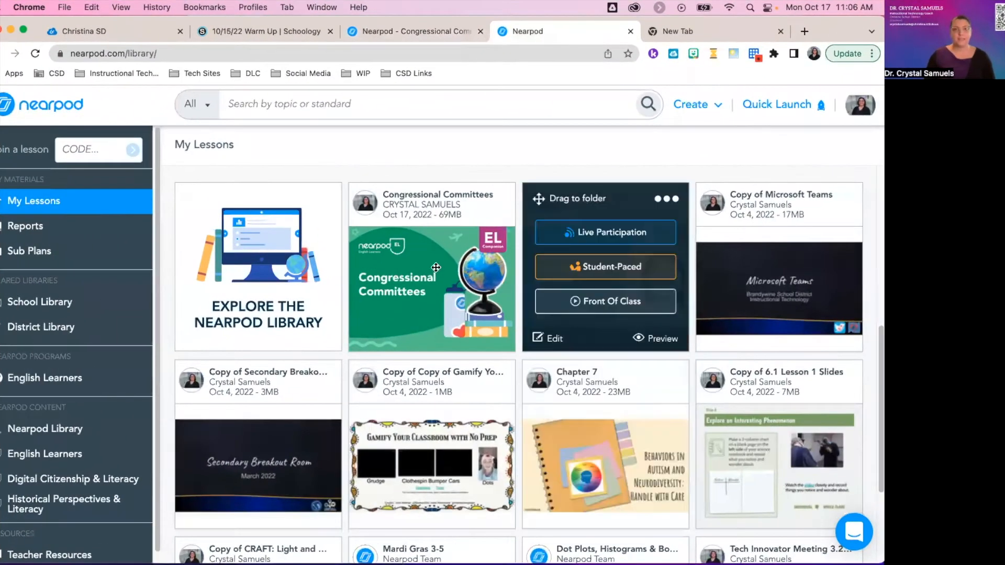
Assign Congressional Committees as student-paced and copy its Medium 600×514 embed code.
{"action": "mouse_move", "coordinate": [424, 295]}
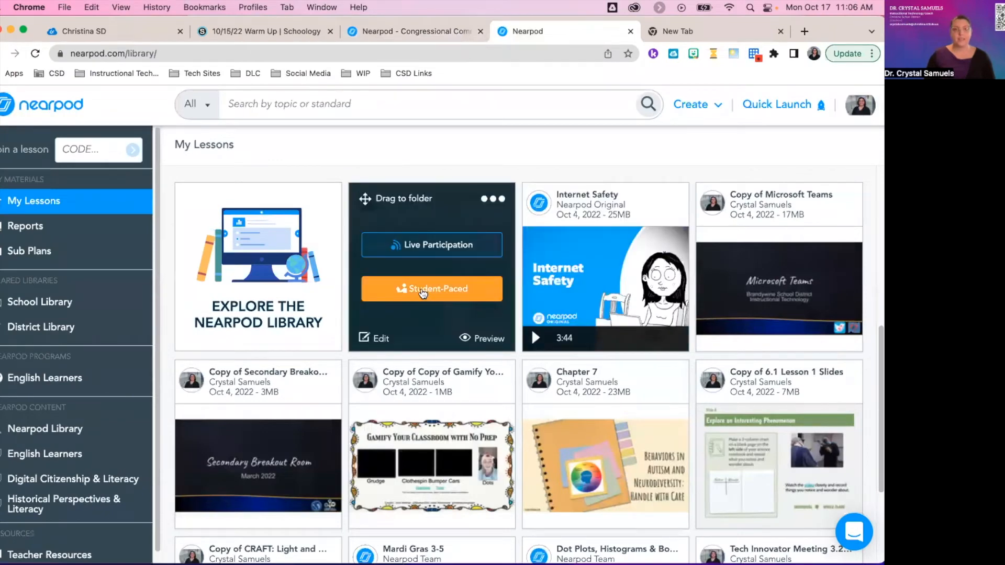
{"action": "left_click", "coordinate": [423, 293]}
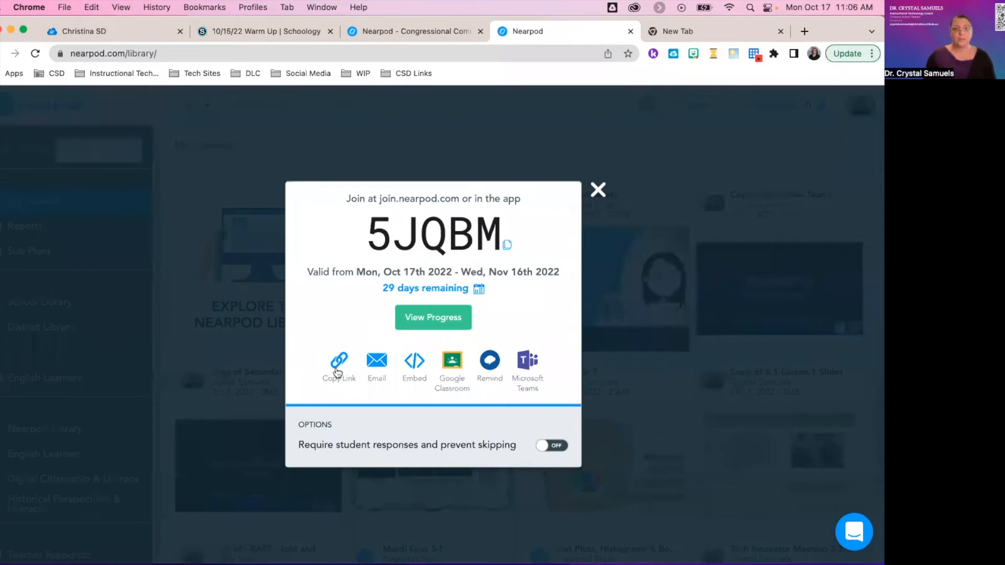
{"action": "left_click", "coordinate": [414, 370]}
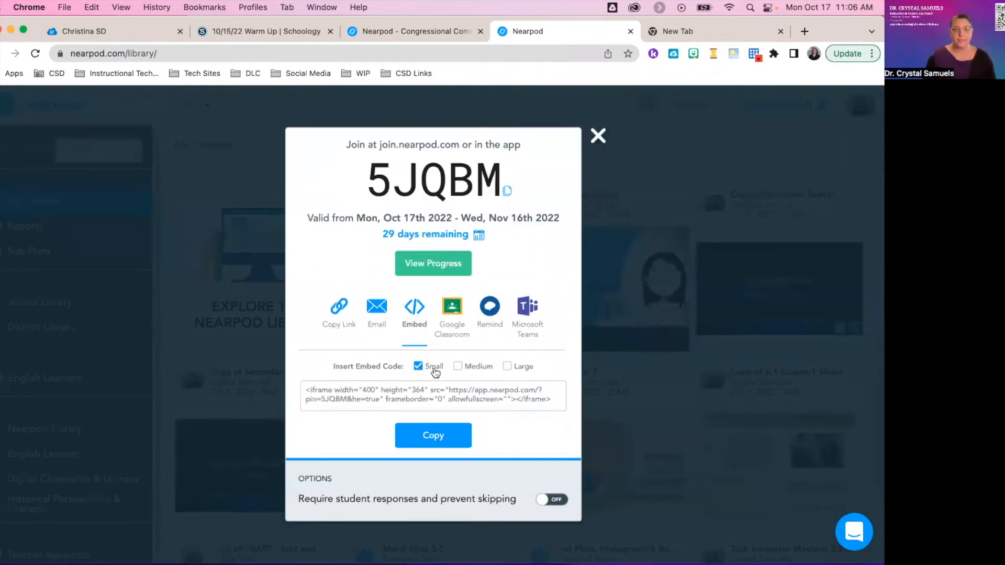
{"action": "left_click", "coordinate": [458, 366]}
{"action": "left_click", "coordinate": [434, 442]}
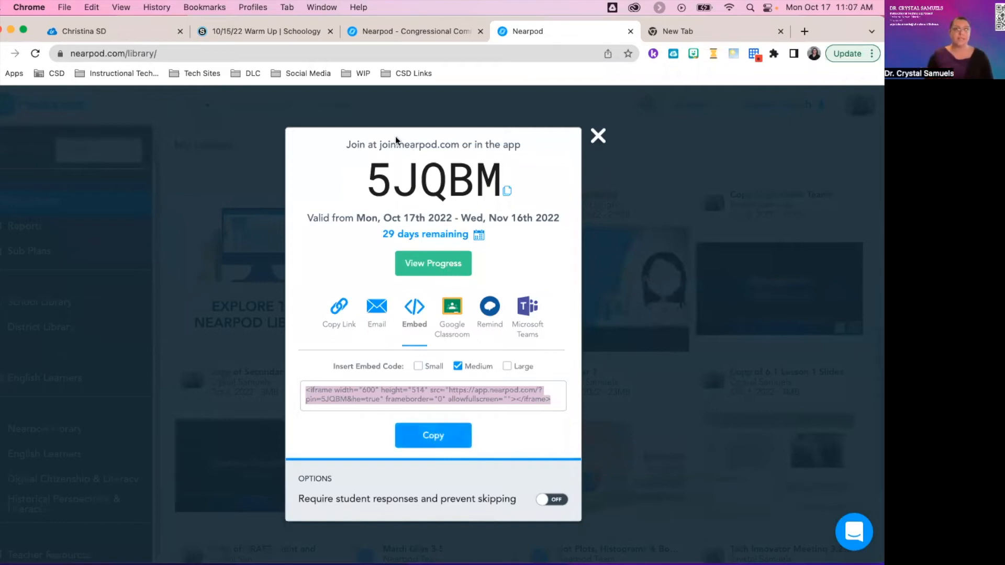
{"action": "left_click", "coordinate": [264, 36]}
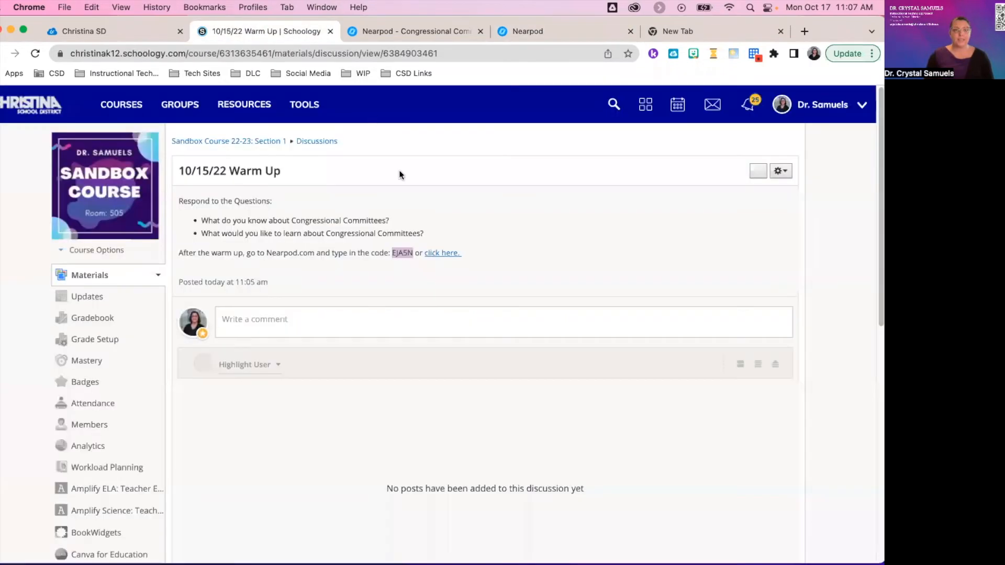
Create a course assignment named 'Sub Plans for 10/15/22' and open the description's Insert Content list.
{"action": "left_click", "coordinate": [100, 281]}
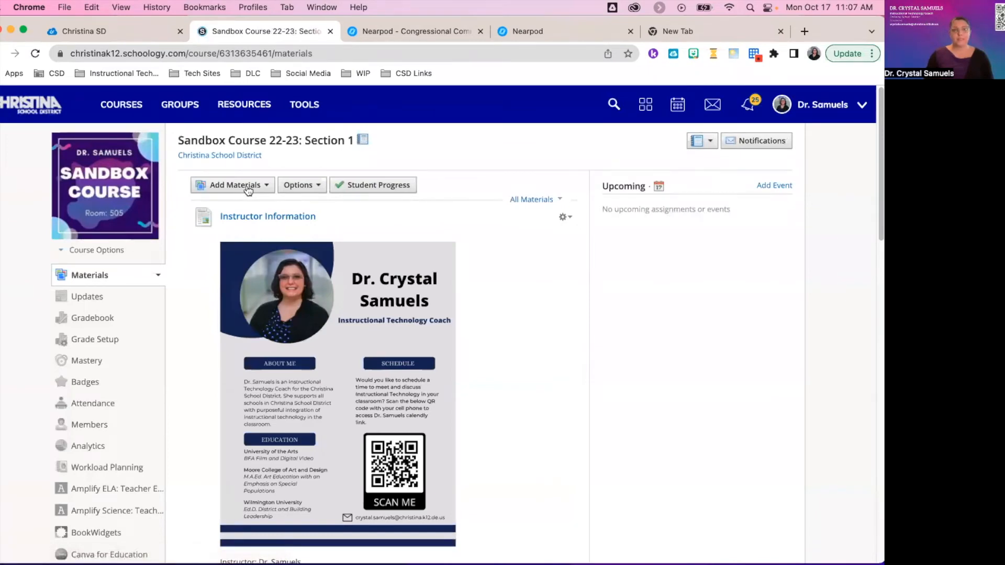
{"action": "left_click", "coordinate": [248, 189]}
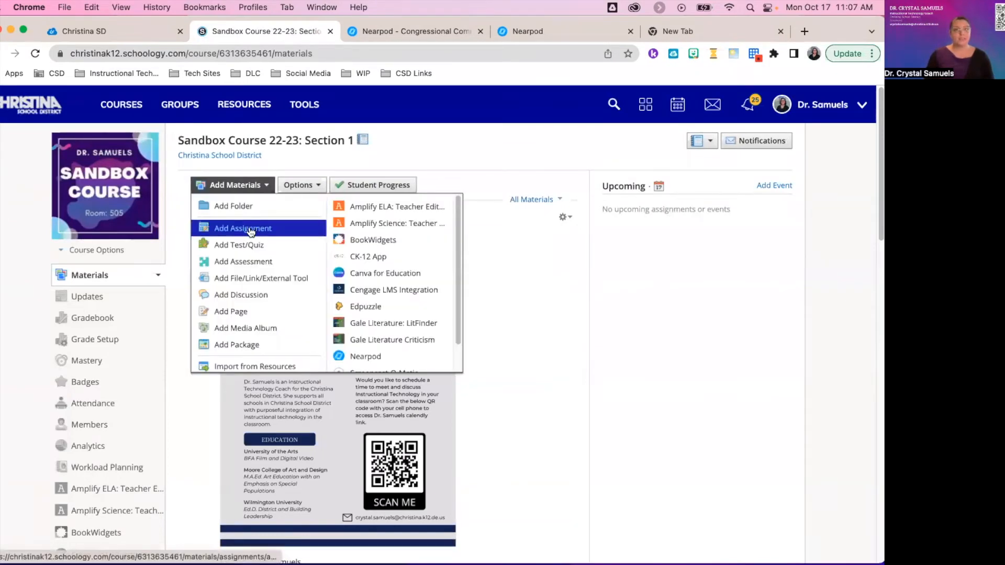
{"action": "left_click", "coordinate": [250, 232]}
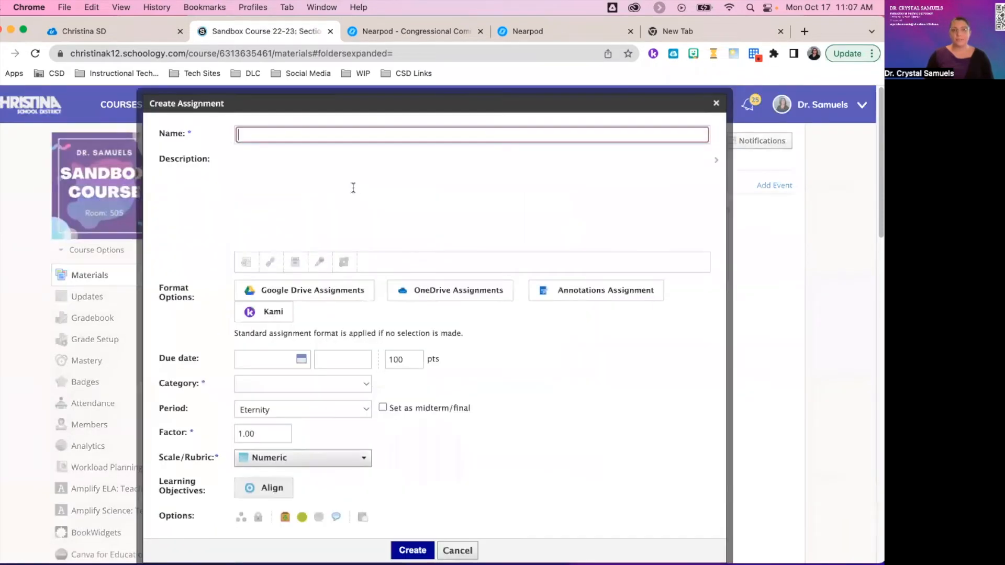
{"action": "type", "text": "Sub Pl"}
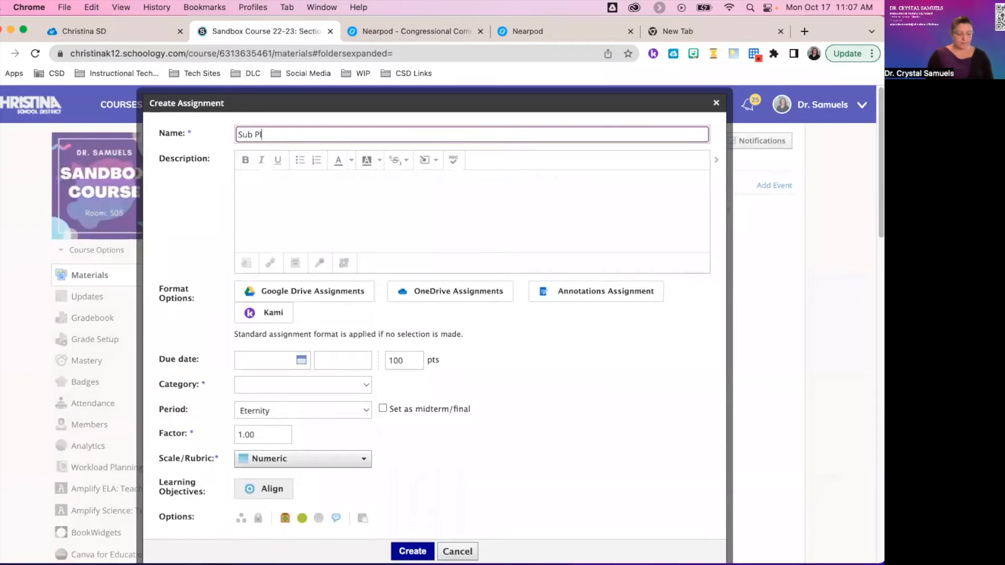
{"action": "type", "text": "ans for 10"}
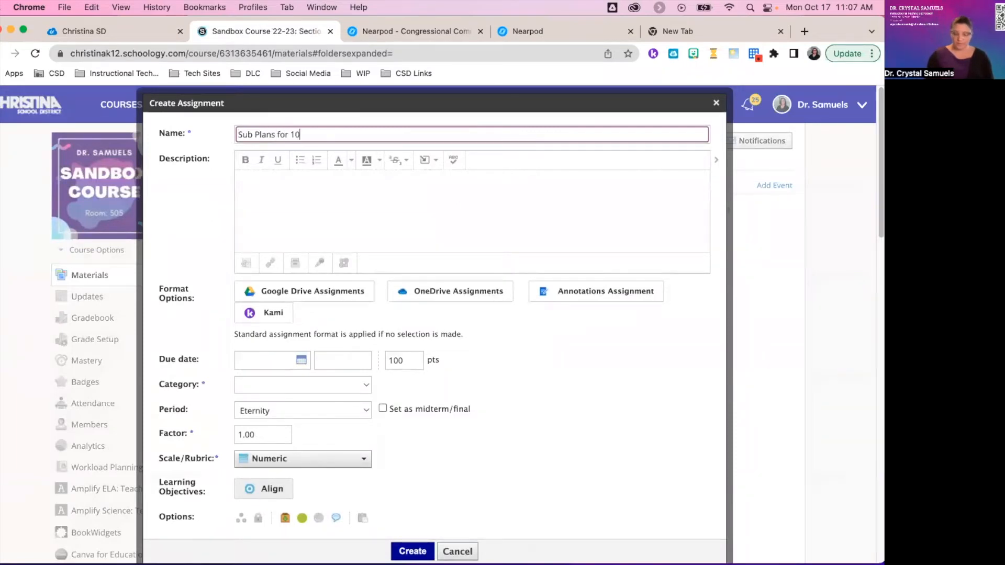
{"action": "left_click", "coordinate": [272, 190]}
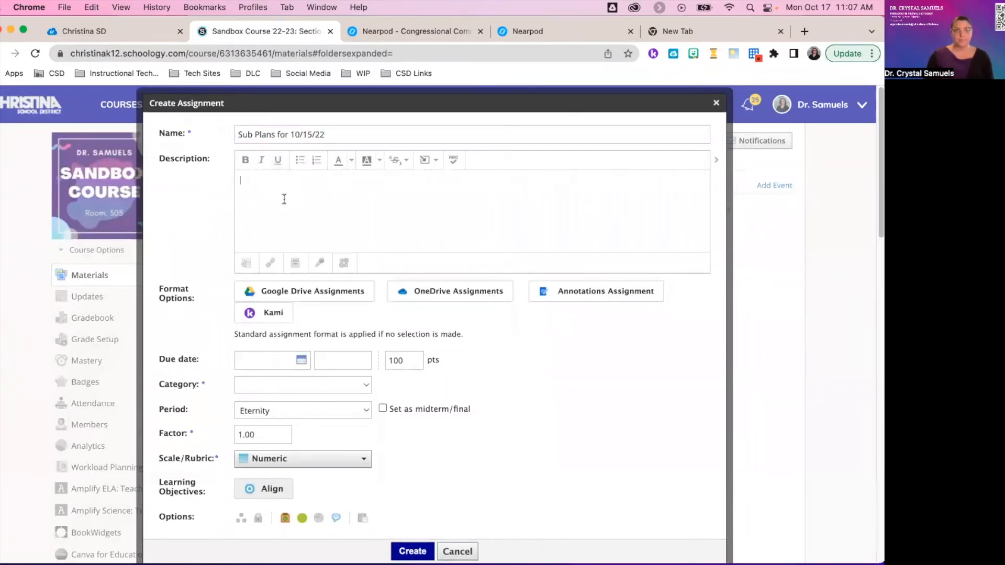
{"action": "left_click", "coordinate": [441, 166]}
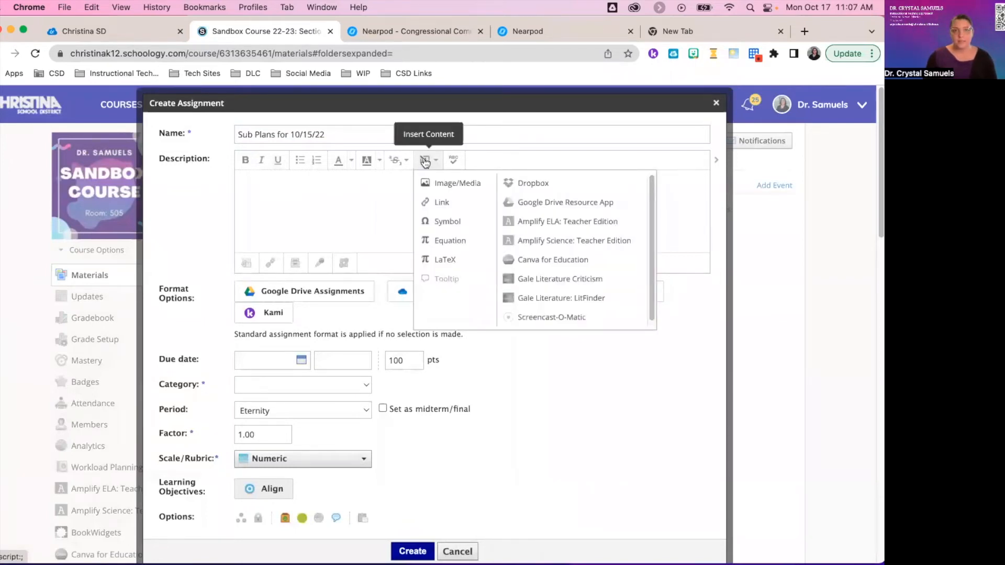
Insert the copied Nearpod iframe embed code into the description as web media.
{"action": "left_click", "coordinate": [444, 186]}
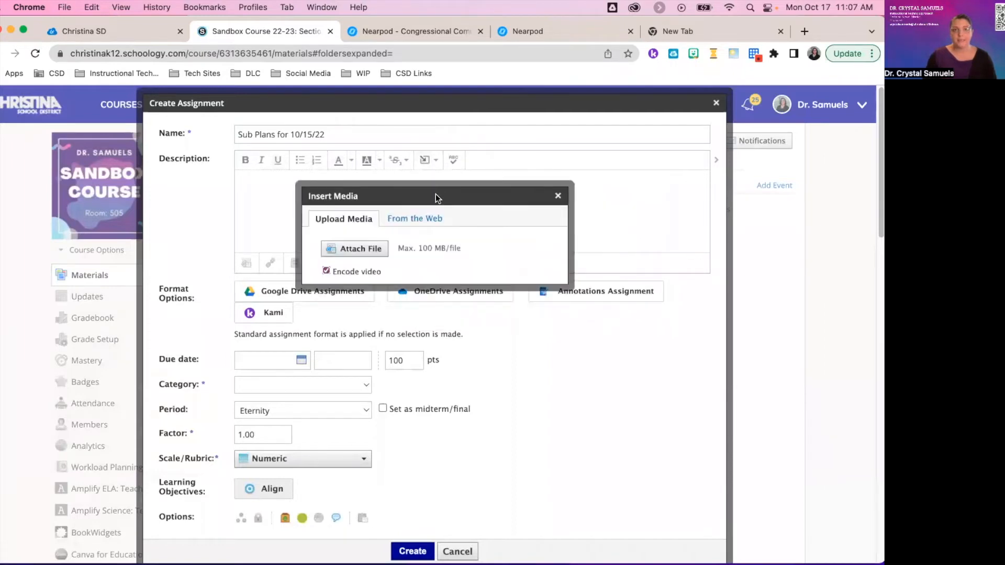
{"action": "left_click", "coordinate": [424, 219]}
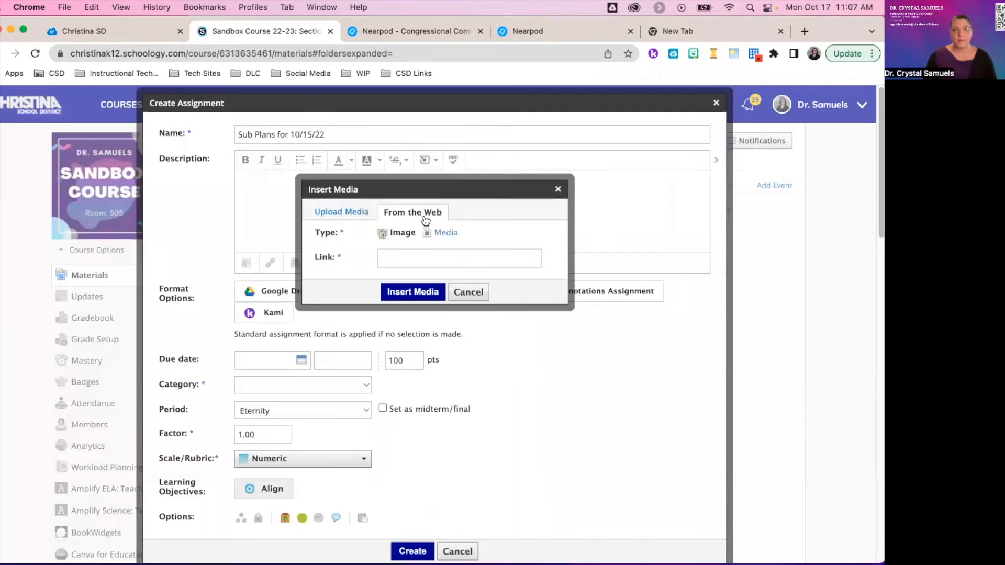
{"action": "left_click", "coordinate": [436, 234]}
{"action": "left_click", "coordinate": [398, 257]}
{"action": "key", "text": "super+v"}
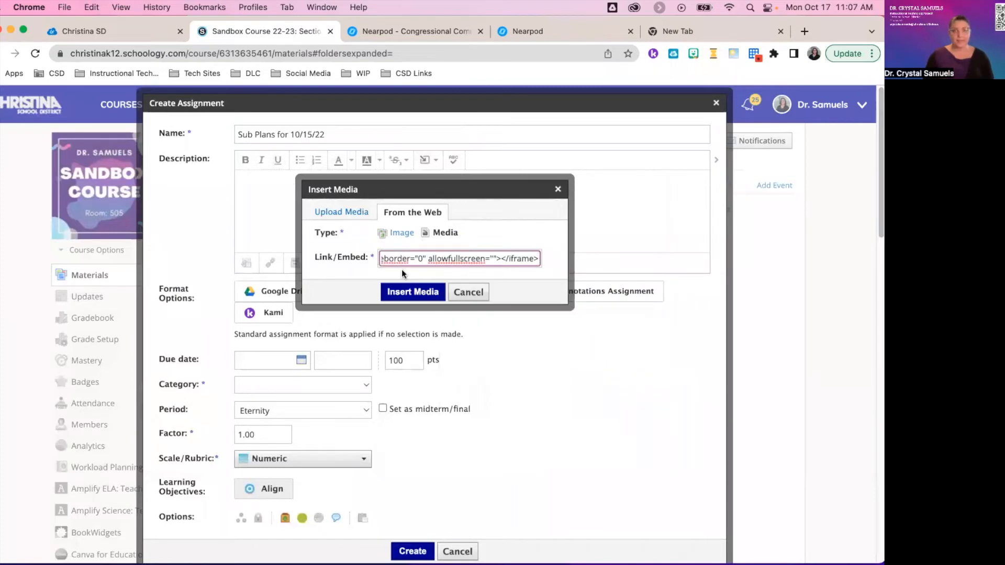
{"action": "left_click", "coordinate": [406, 296]}
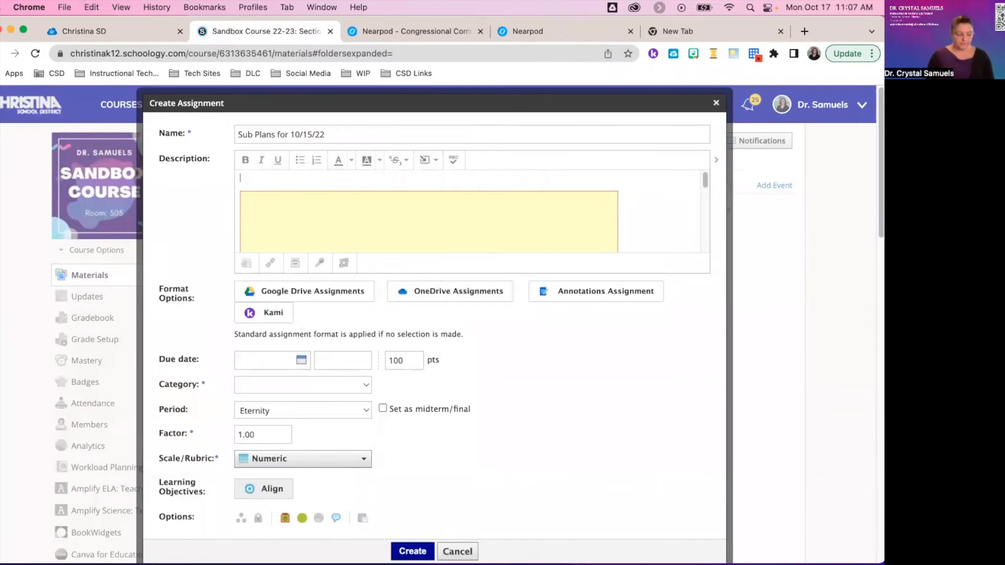
Paste 'Instructions: Click on the following link to access todays lesson.' above the embedded lesson.
{"action": "type", "text": "Instructions: Click on the following link to access todays lesson."}
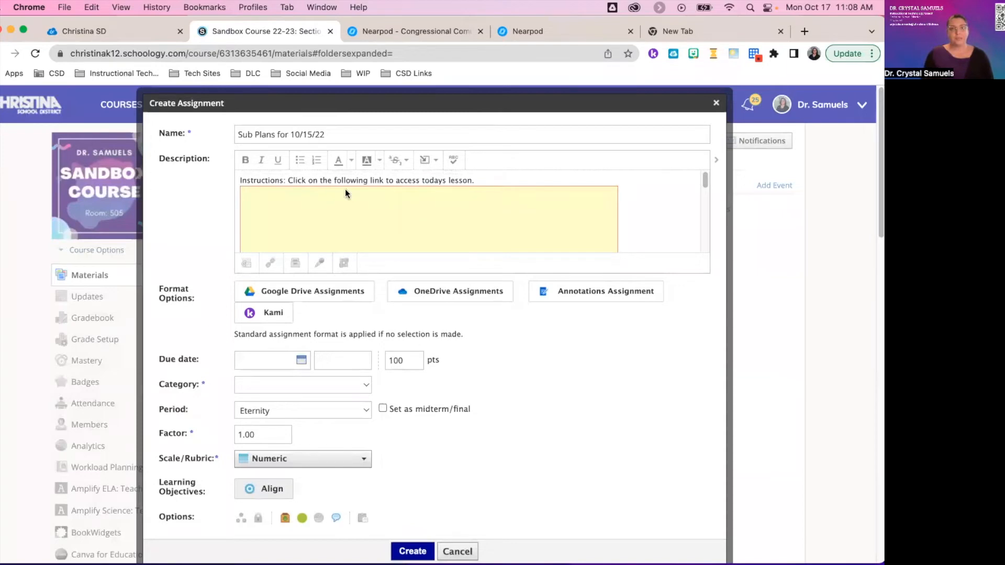
{"action": "left_click", "coordinate": [477, 180]}
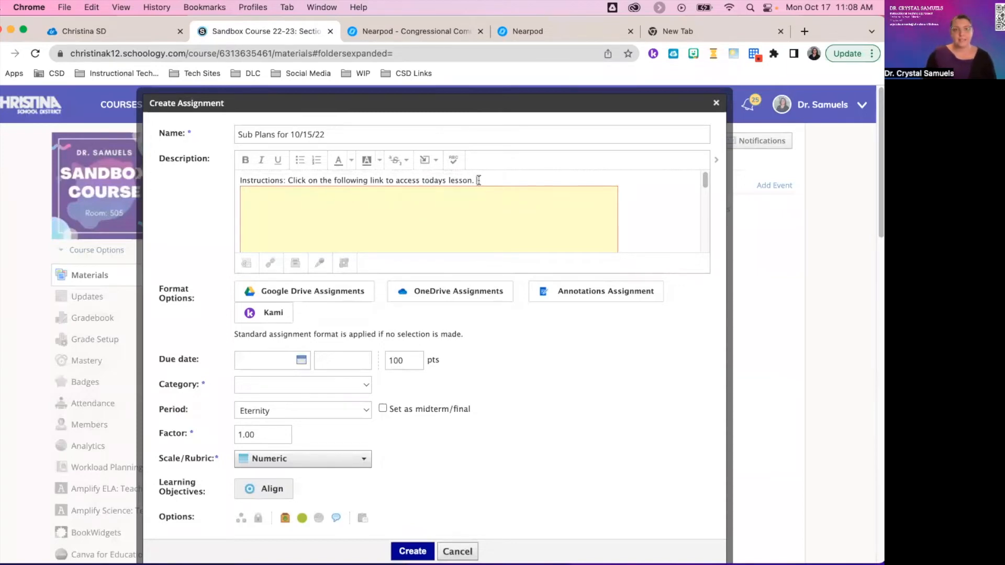
{"action": "left_click", "coordinate": [481, 209]}
{"action": "scroll", "coordinate": [628, 207], "scroll_direction": "down", "scroll_amount": 1}
{"action": "left_click", "coordinate": [667, 210]}
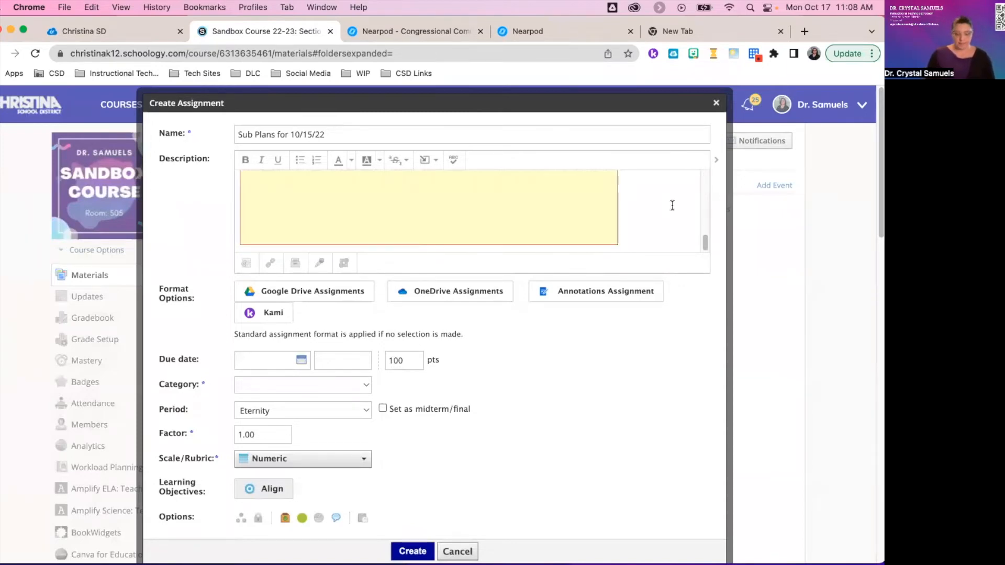
Copy the student-paced Nearpod lesson's share link and return to the assignment draft.
{"action": "left_click", "coordinate": [442, 31]}
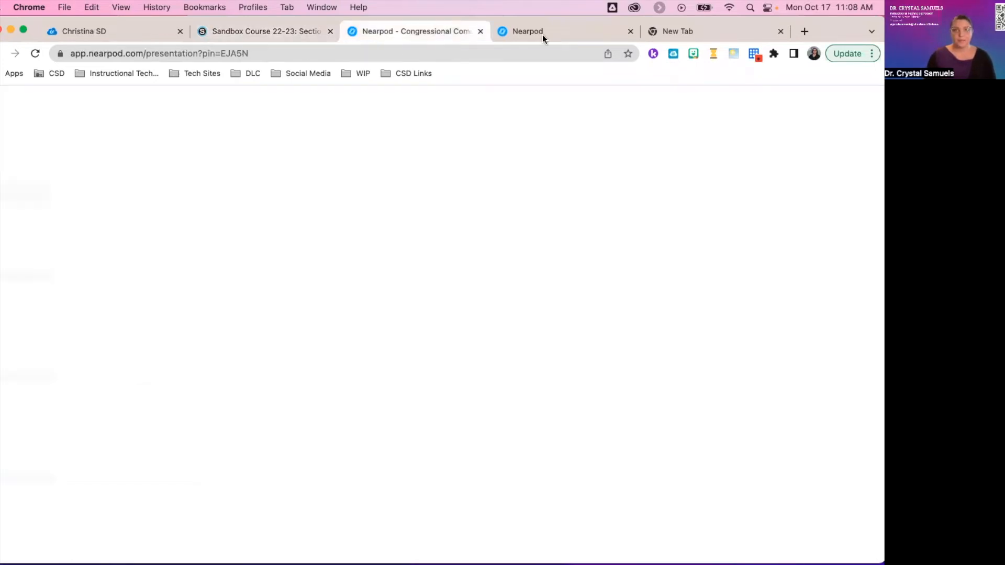
{"action": "left_click", "coordinate": [543, 35]}
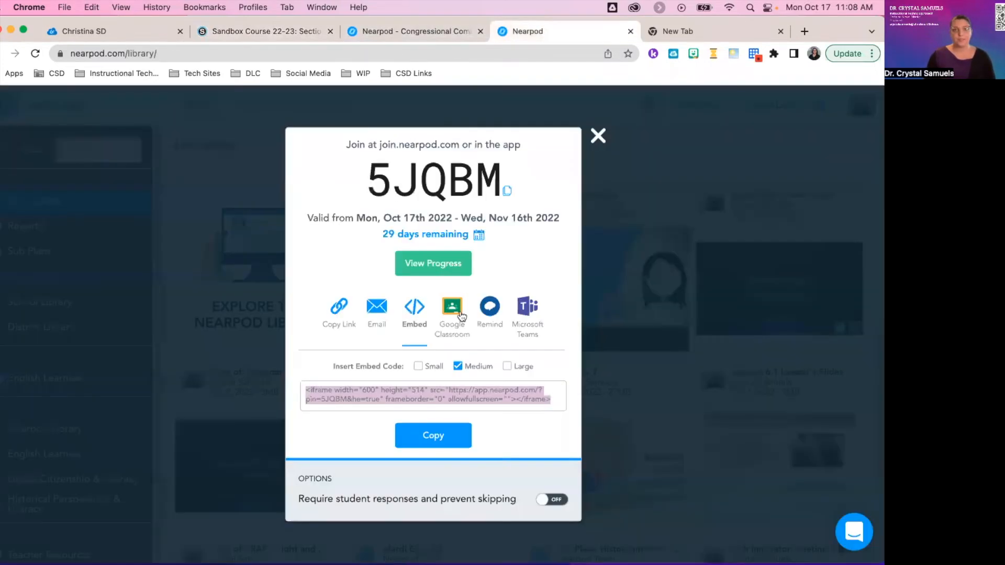
{"action": "left_click", "coordinate": [338, 314]}
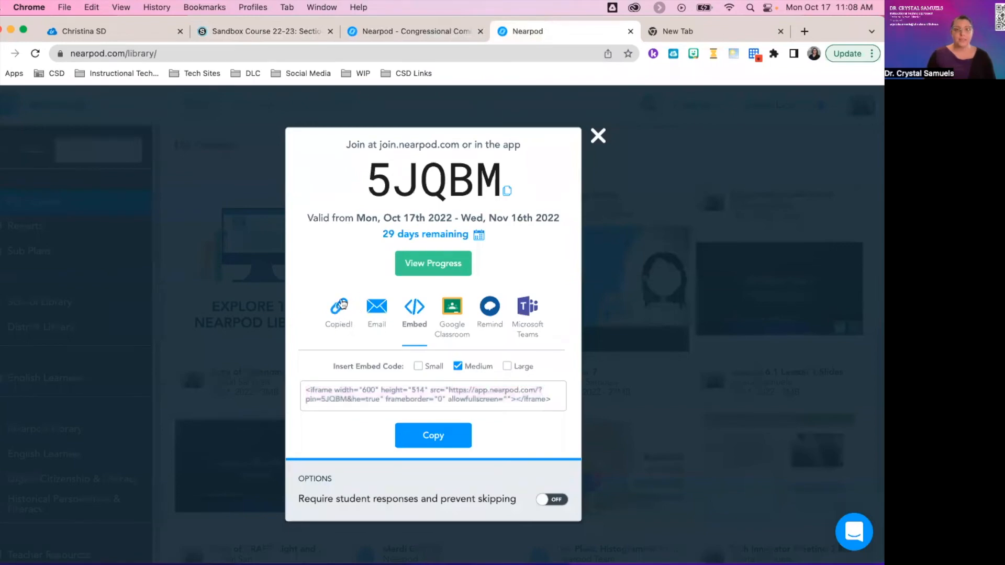
{"action": "left_click", "coordinate": [382, 30]}
{"action": "left_click", "coordinate": [264, 31]}
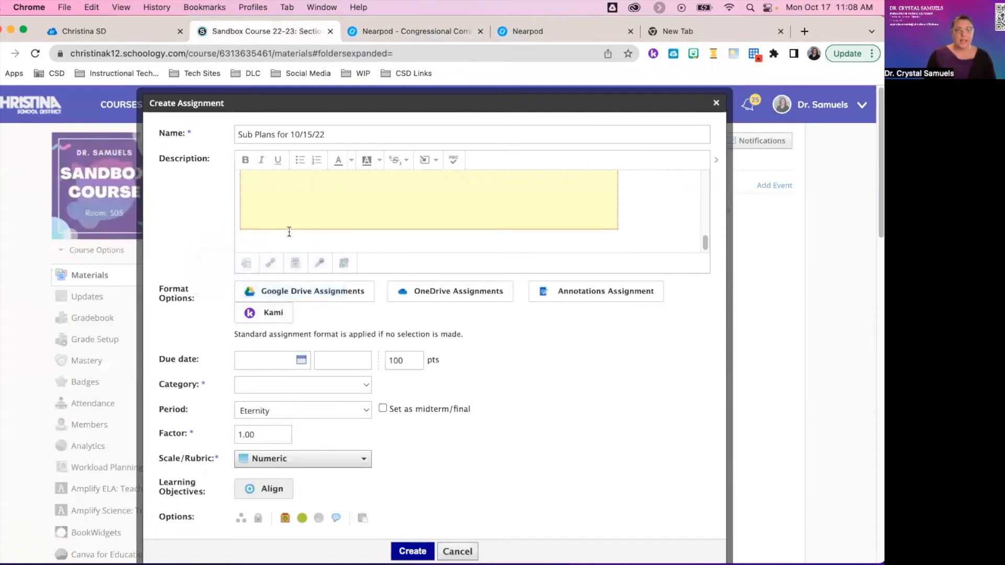
Attach the copied Nearpod URL as a link titled 'Nearpod Lesson'.
{"action": "left_click", "coordinate": [271, 264]}
{"action": "left_click", "coordinate": [413, 220]}
{"action": "key", "text": "super+v"}
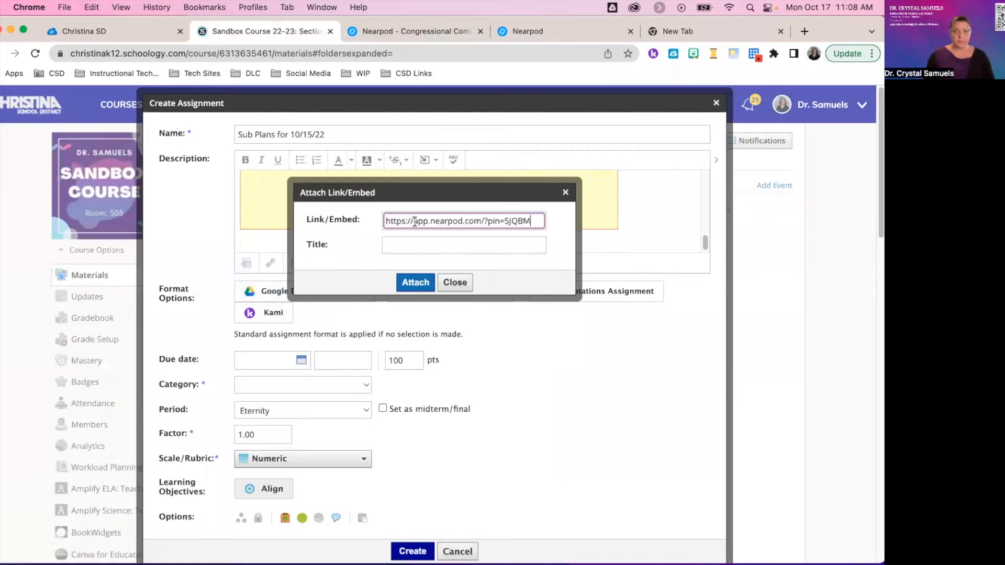
{"action": "left_click", "coordinate": [410, 244]}
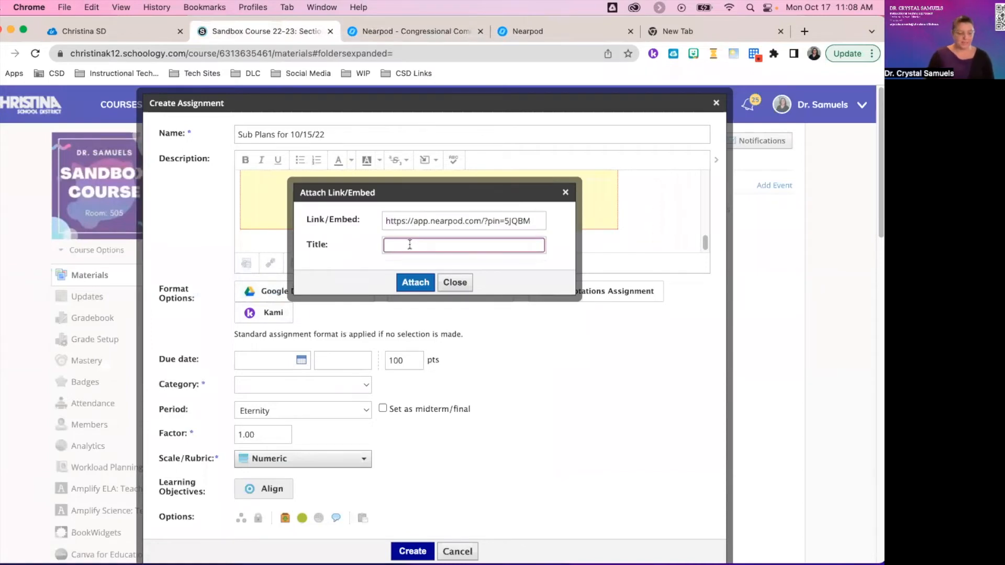
{"action": "type", "text": "Nearpod"}
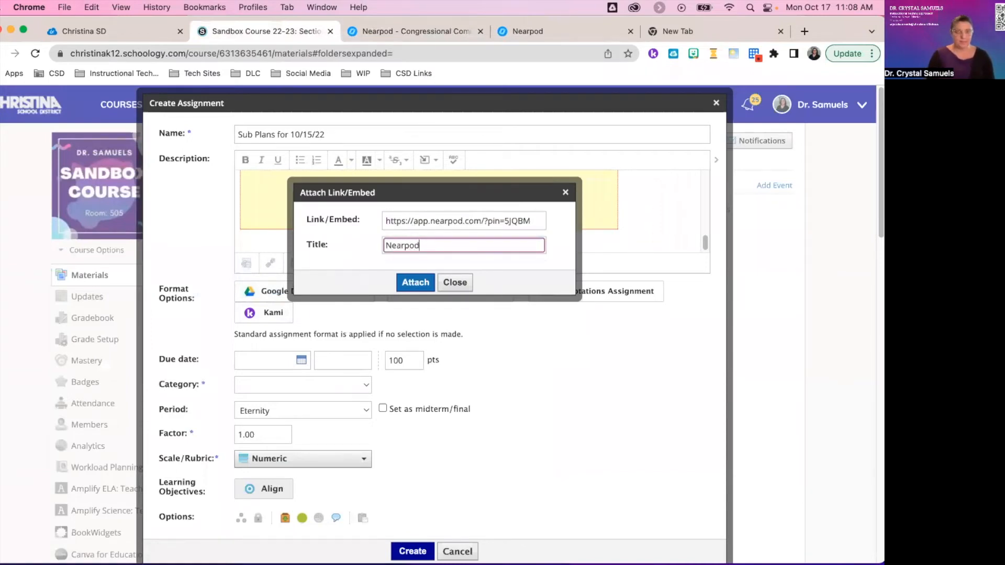
{"action": "type", "text": " Lesson"}
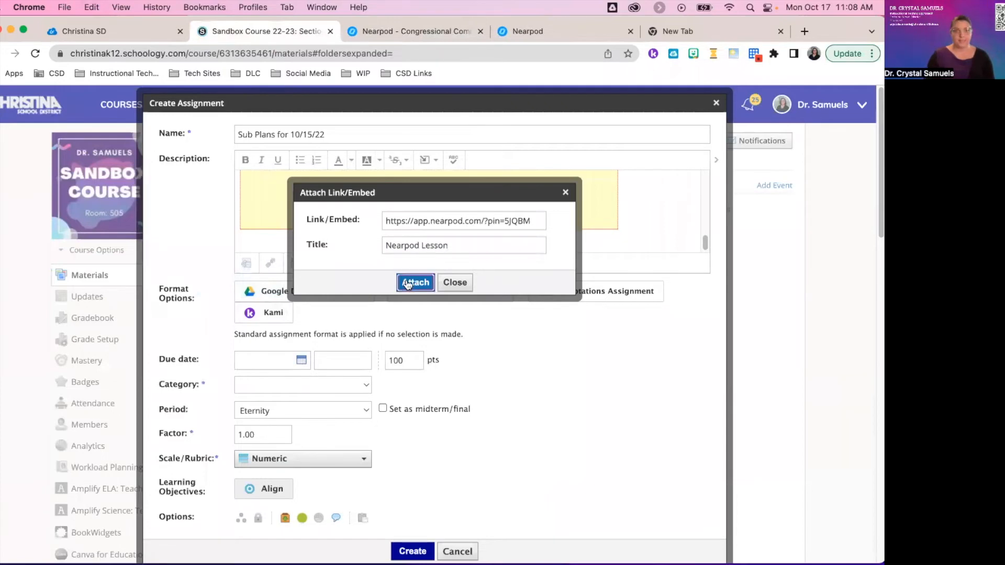
{"action": "left_click", "coordinate": [415, 282]}
Leave the grading category blank, disable comments, and create the assignment.
{"action": "scroll", "coordinate": [216, 294], "scroll_direction": "down", "scroll_amount": 3}
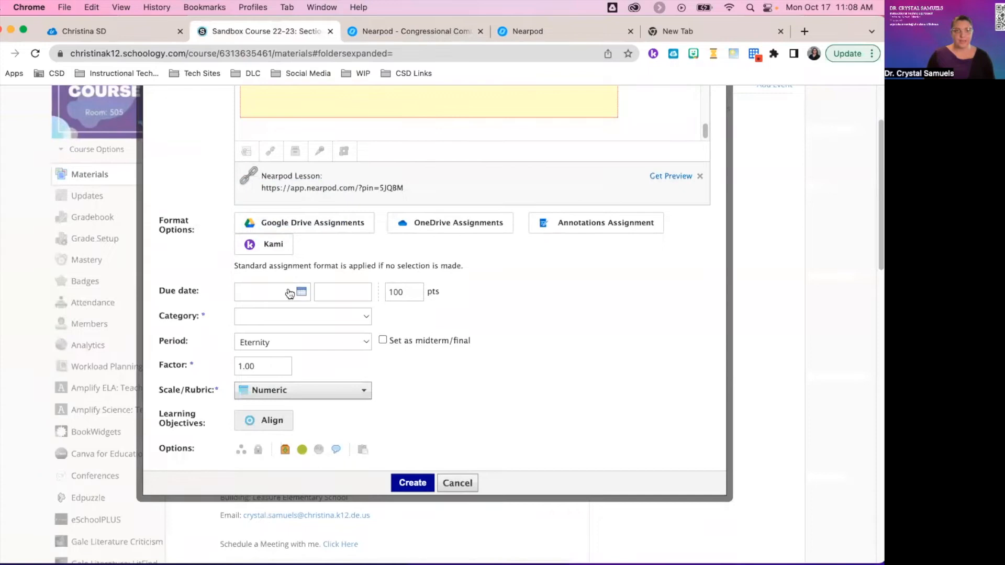
{"action": "left_click", "coordinate": [286, 316]}
{"action": "left_click", "coordinate": [318, 314]}
{"action": "scroll", "coordinate": [503, 377], "scroll_direction": "down", "scroll_amount": 5}
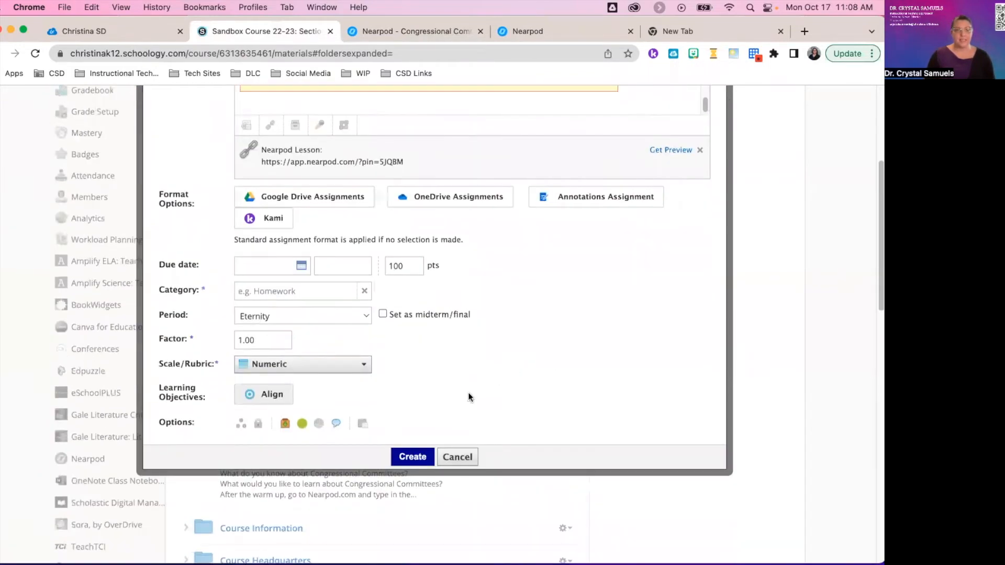
{"action": "left_click", "coordinate": [336, 425]}
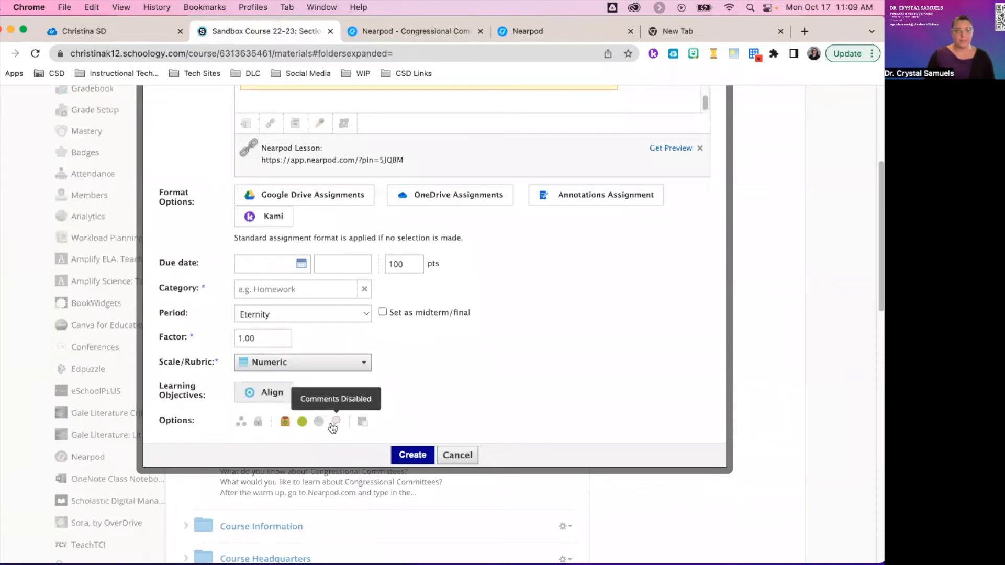
{"action": "left_click", "coordinate": [413, 455]}
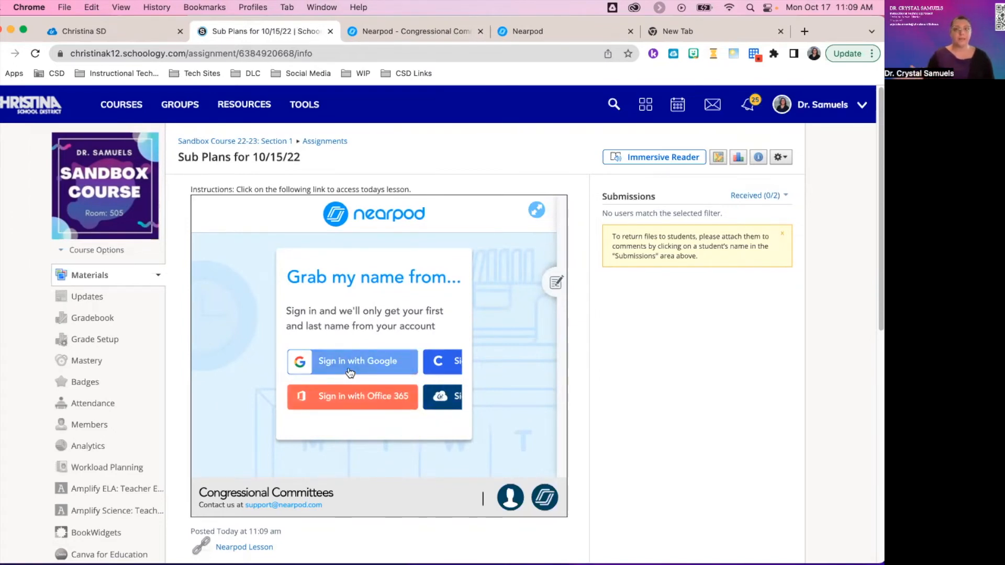
Scroll down through the posted Sub Plans for 10/15/22 assignment.
{"action": "scroll", "coordinate": [338, 389], "scroll_direction": "down", "scroll_amount": 3}
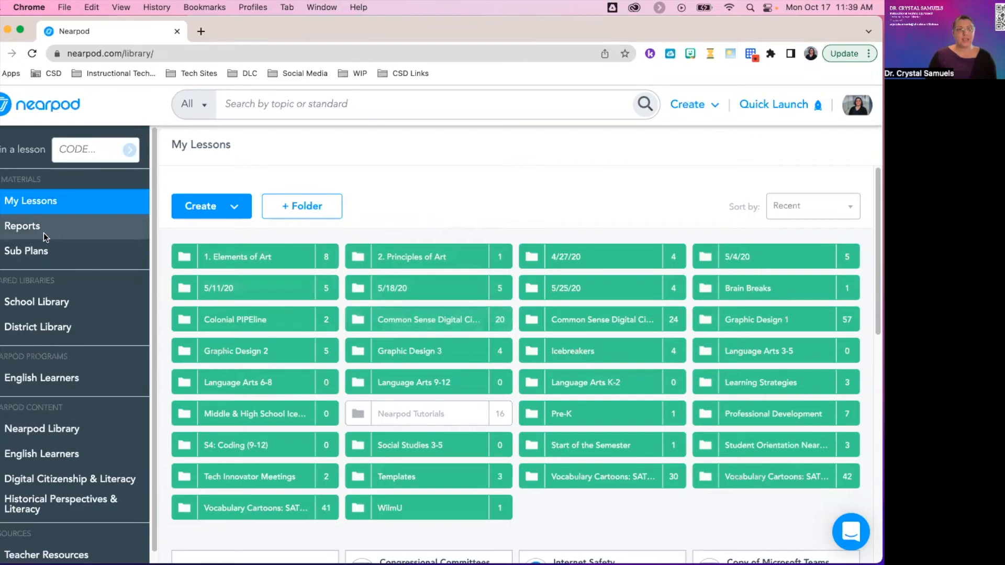
Open the Congressional Committees 'Session from Oct 17, 2022' report from Reports.
{"action": "left_click", "coordinate": [24, 228]}
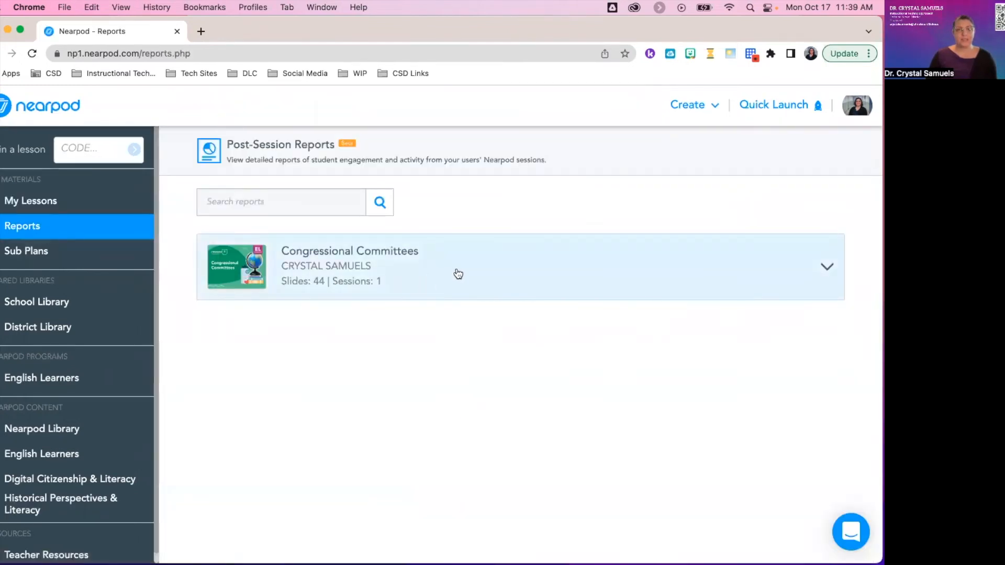
{"action": "left_click", "coordinate": [458, 273]}
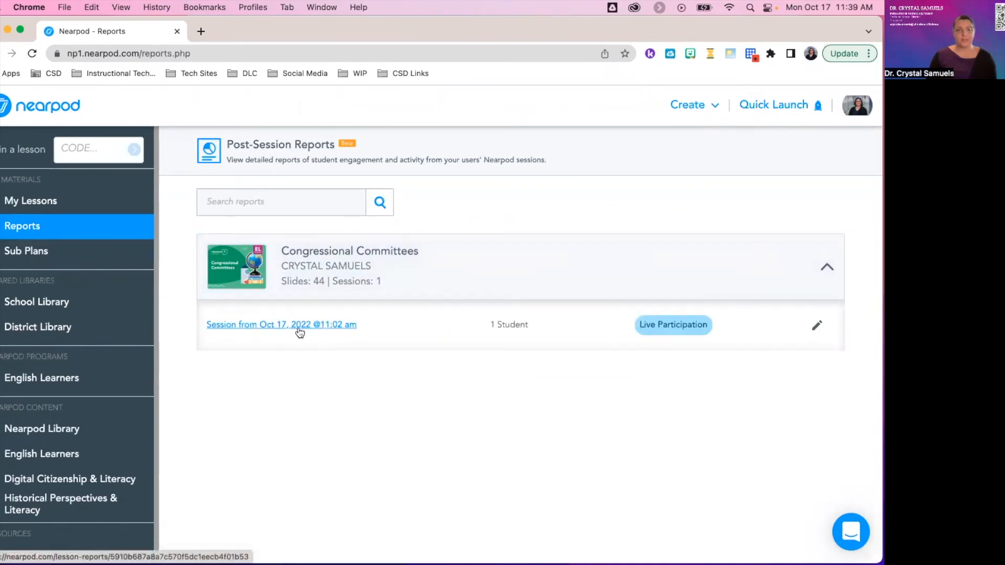
{"action": "left_click", "coordinate": [300, 327]}
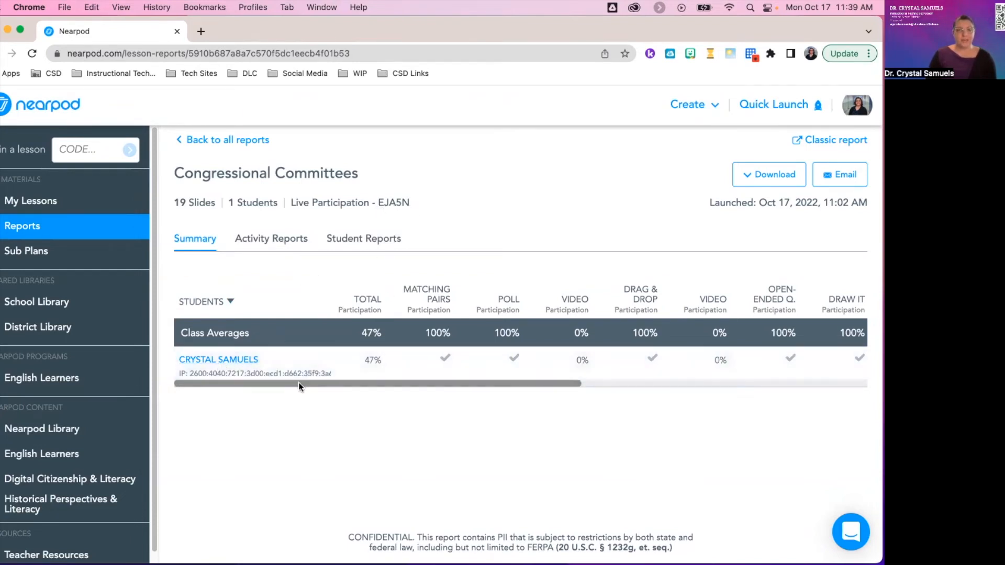
Scroll the summary table sideways and open the student's individual report.
{"action": "mouse_move", "coordinate": [296, 384]}
{"action": "left_mouse_down"}
{"action": "mouse_move", "coordinate": [658, 384]}
{"action": "mouse_move", "coordinate": [302, 382]}
{"action": "left_mouse_up"}
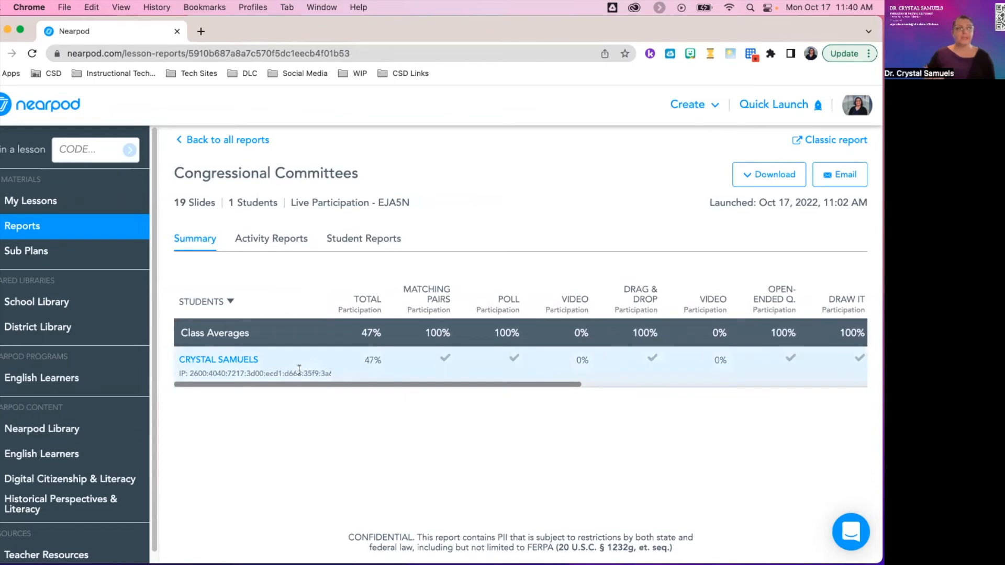
{"action": "left_click", "coordinate": [219, 361]}
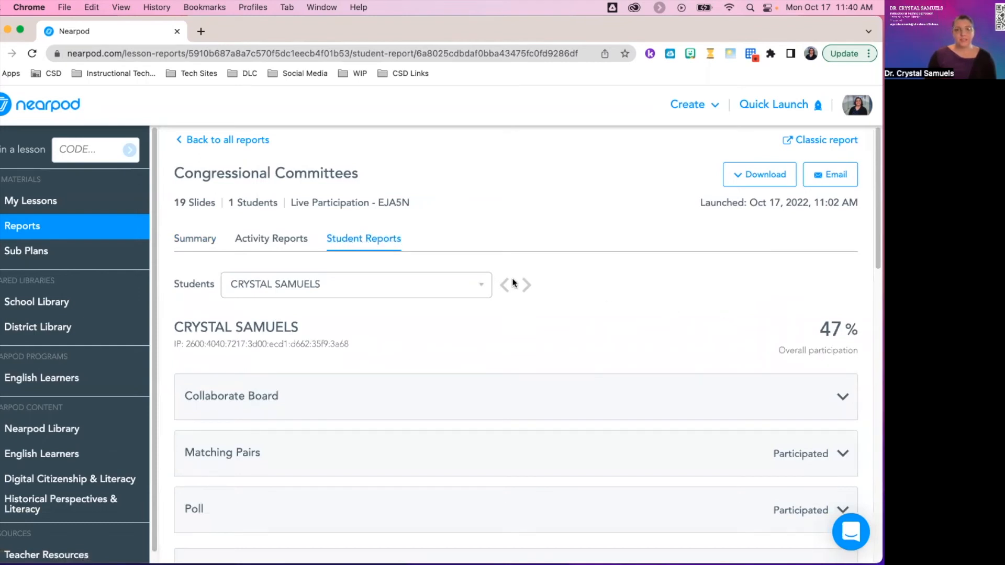
Expand the Collaborate Board results and inspect the board in view-only mode.
{"action": "left_click", "coordinate": [479, 289]}
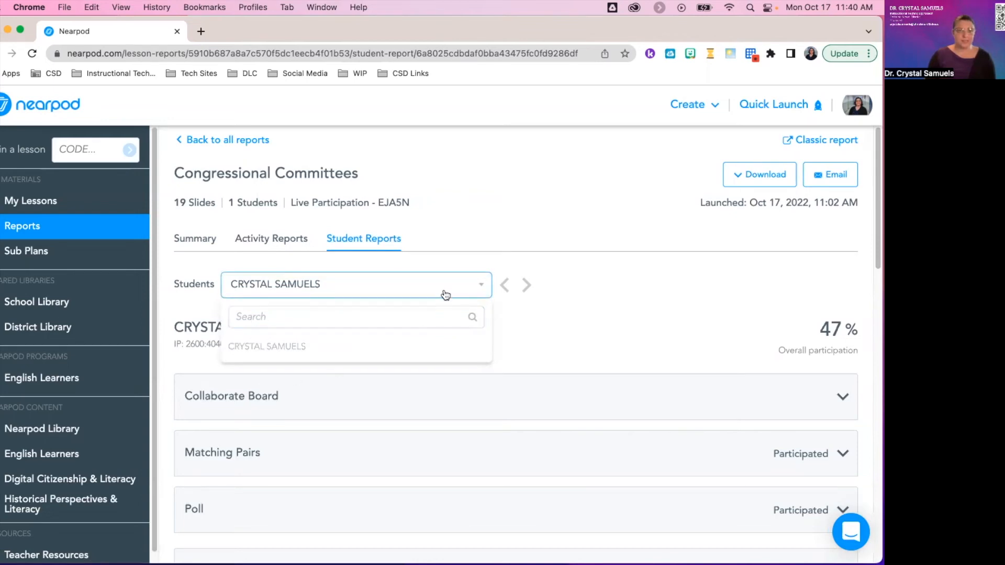
{"action": "left_click", "coordinate": [482, 291]}
{"action": "scroll", "coordinate": [657, 309], "scroll_direction": "down", "scroll_amount": 1}
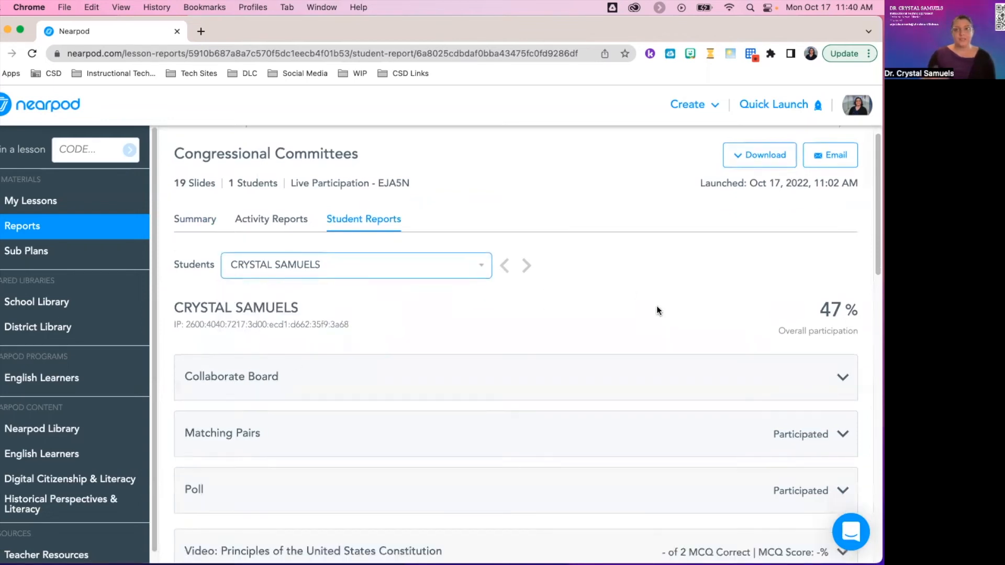
{"action": "scroll", "coordinate": [666, 298], "scroll_direction": "down", "scroll_amount": 3}
{"action": "scroll", "coordinate": [659, 324], "scroll_direction": "up", "scroll_amount": 4}
{"action": "left_click", "coordinate": [675, 404]}
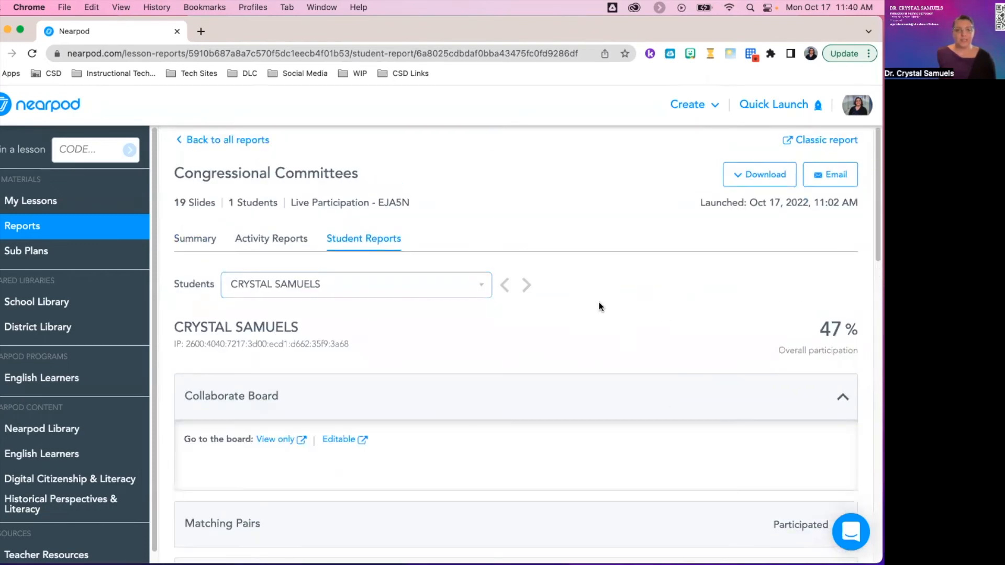
{"action": "scroll", "coordinate": [600, 303], "scroll_direction": "down", "scroll_amount": 2}
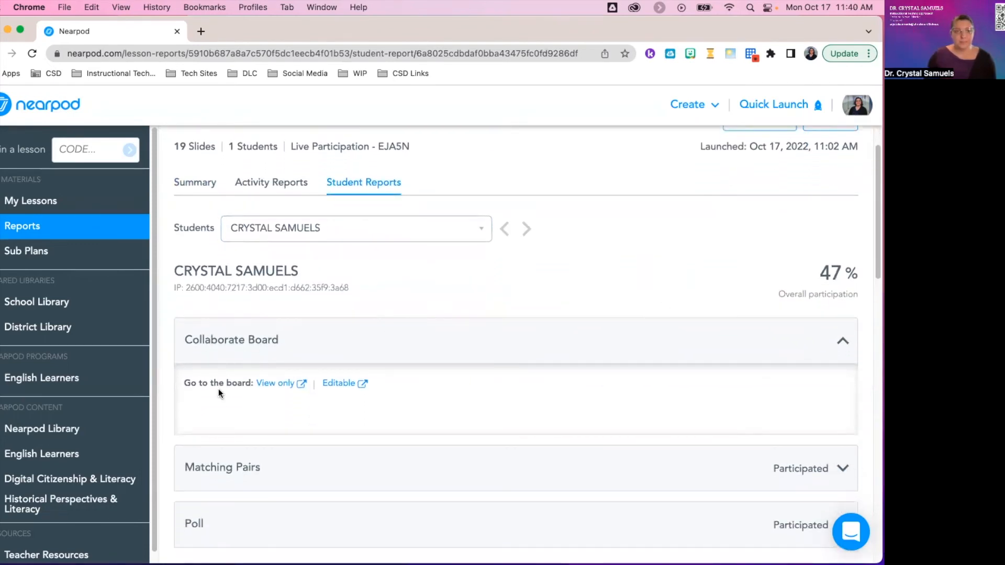
{"action": "left_click", "coordinate": [275, 384]}
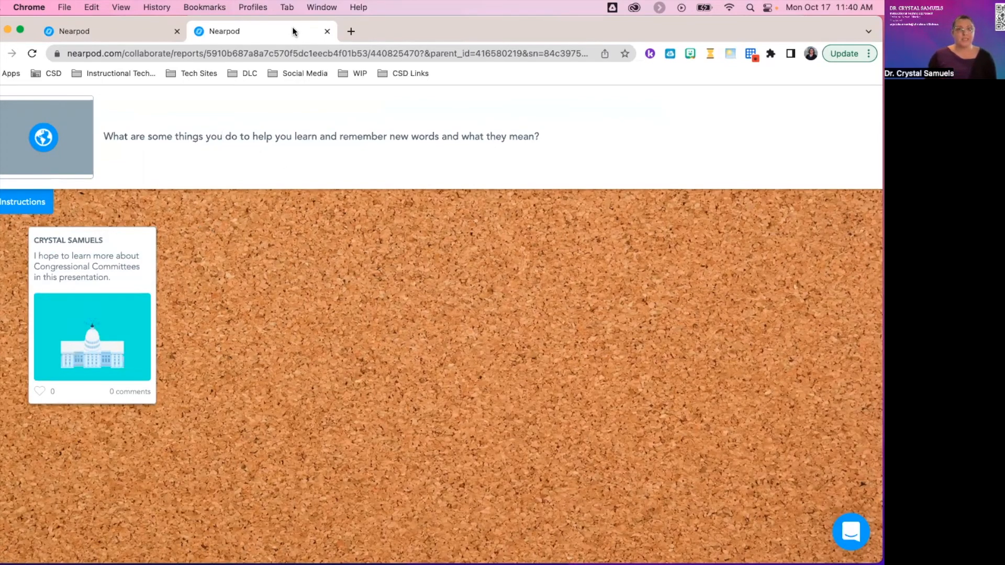
{"action": "left_click", "coordinate": [327, 33]}
Expand the Poll, Video: Principles of the United States Constitution, and Collaborate Board #2 and #3 results.
{"action": "scroll", "coordinate": [445, 329], "scroll_direction": "down", "scroll_amount": 3}
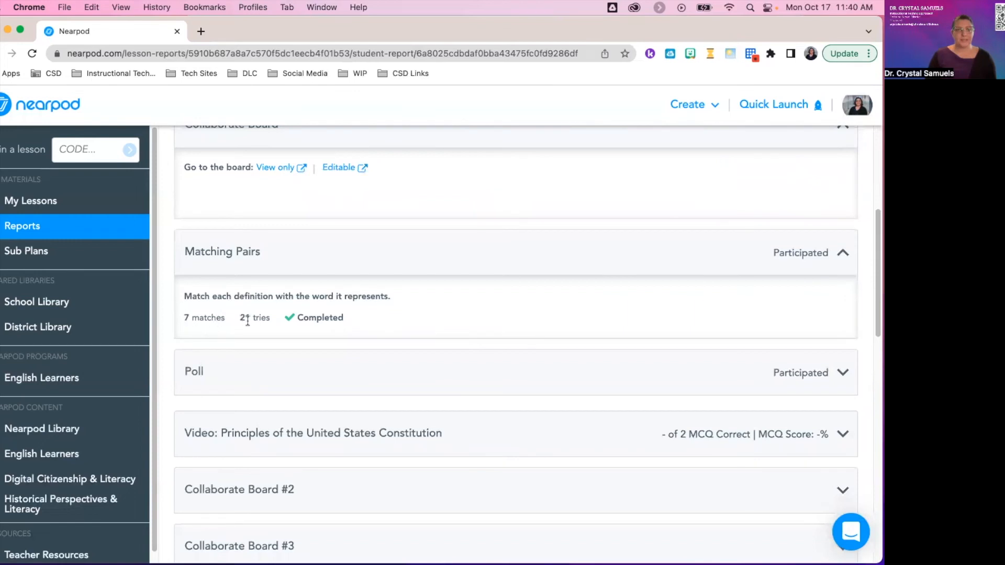
{"action": "scroll", "coordinate": [314, 337], "scroll_direction": "down", "scroll_amount": 1}
{"action": "left_click", "coordinate": [321, 338]}
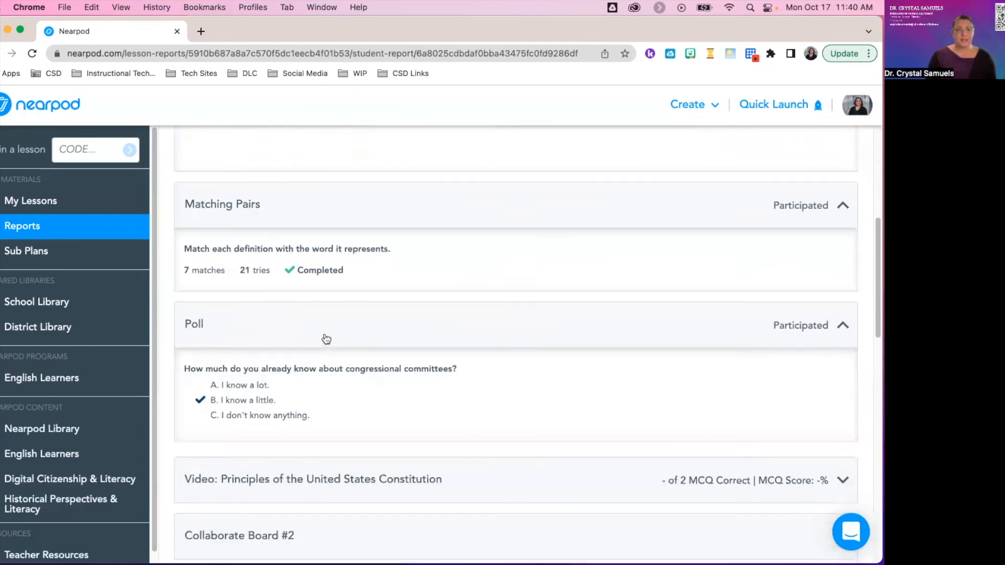
{"action": "scroll", "coordinate": [422, 293], "scroll_direction": "down", "scroll_amount": 1}
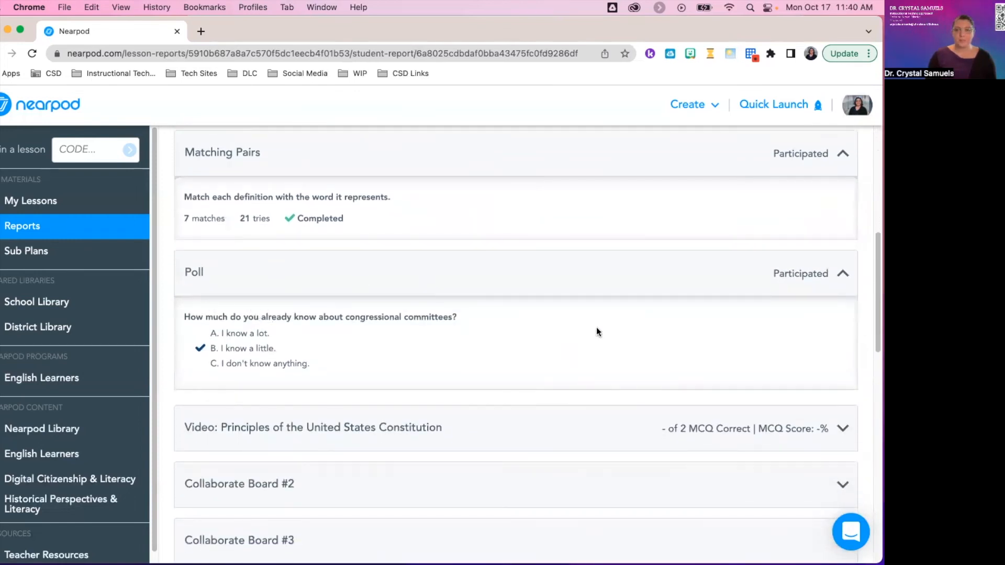
{"action": "scroll", "coordinate": [391, 343], "scroll_direction": "down", "scroll_amount": 2}
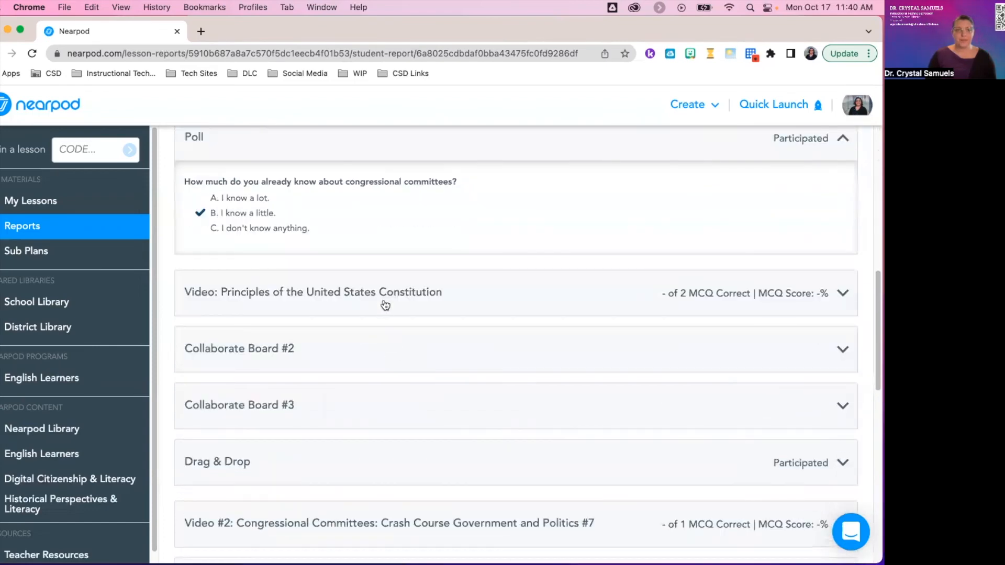
{"action": "left_click", "coordinate": [385, 305]}
{"action": "scroll", "coordinate": [391, 319], "scroll_direction": "down", "scroll_amount": 3}
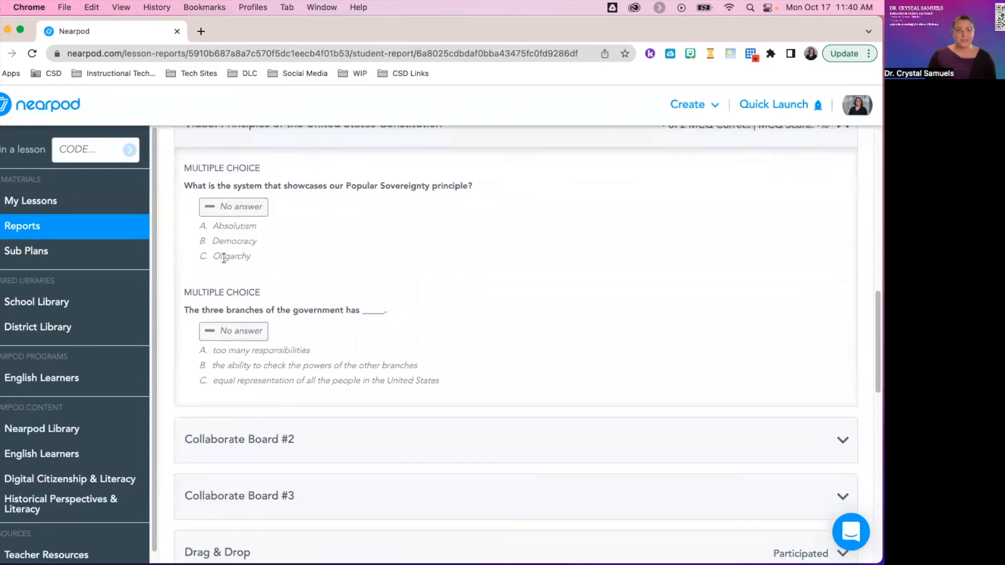
{"action": "scroll", "coordinate": [426, 366], "scroll_direction": "down", "scroll_amount": 2}
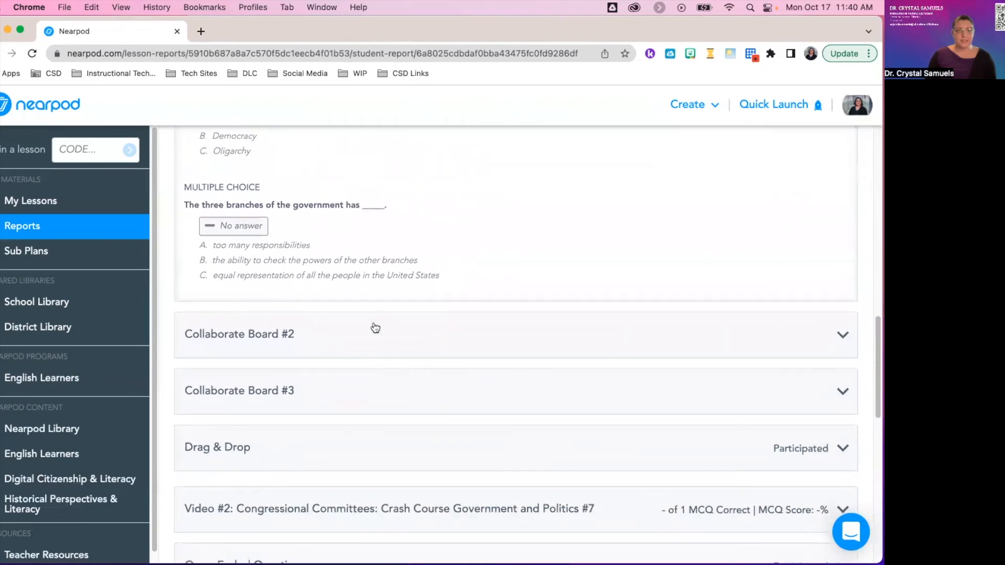
{"action": "left_click", "coordinate": [373, 335]}
{"action": "scroll", "coordinate": [375, 332], "scroll_direction": "down", "scroll_amount": 2}
{"action": "left_click", "coordinate": [381, 332]}
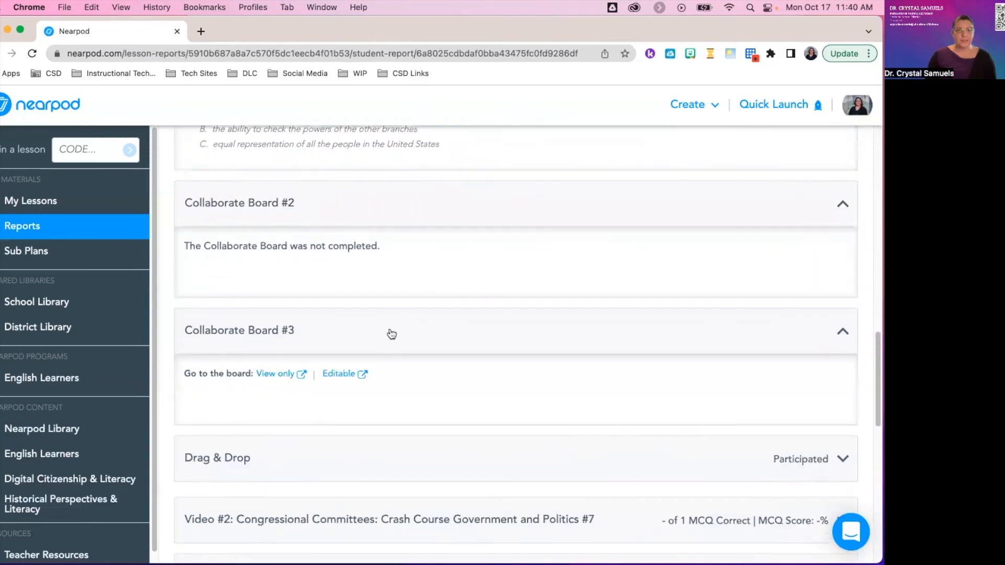
{"action": "scroll", "coordinate": [471, 314], "scroll_direction": "down", "scroll_amount": 3}
Expand the student's Drag & Drop, Open-Ended Question, Draw It and Poll #3 responses.
{"action": "left_click", "coordinate": [499, 300]}
{"action": "scroll", "coordinate": [523, 291], "scroll_direction": "down", "scroll_amount": 5}
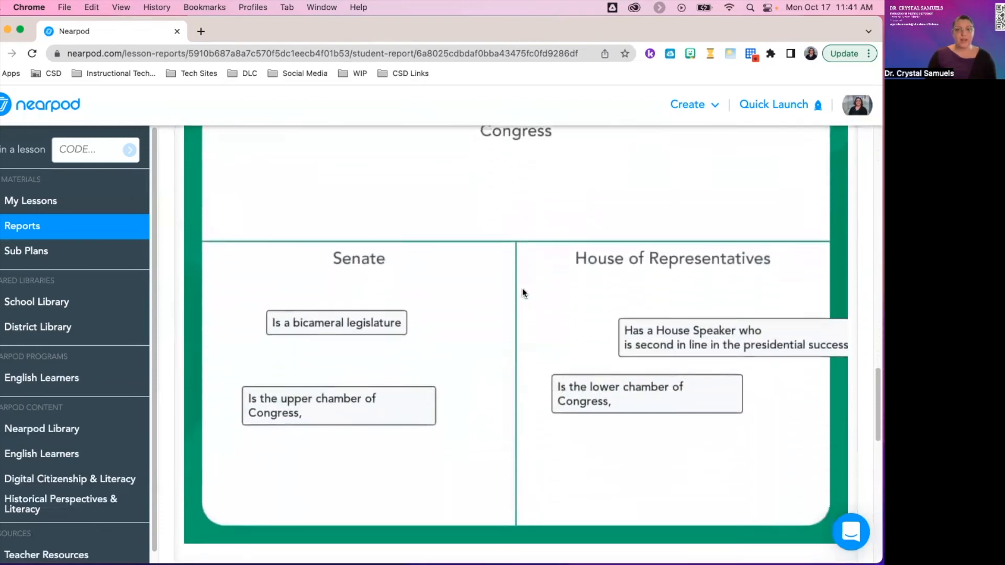
{"action": "scroll", "coordinate": [523, 293], "scroll_direction": "up", "scroll_amount": 4}
{"action": "scroll", "coordinate": [524, 293], "scroll_direction": "down", "scroll_amount": 2}
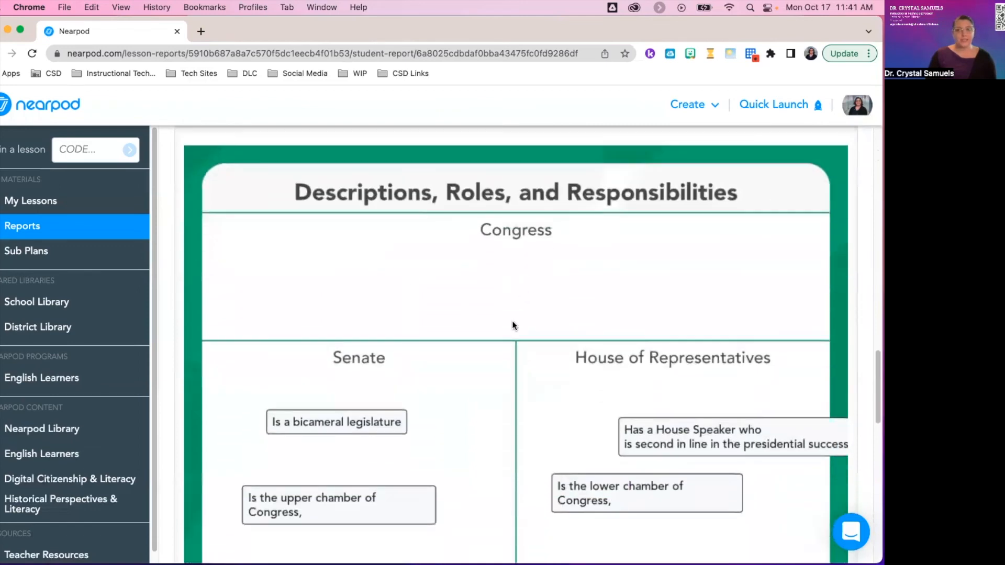
{"action": "scroll", "coordinate": [473, 261], "scroll_direction": "down", "scroll_amount": 10}
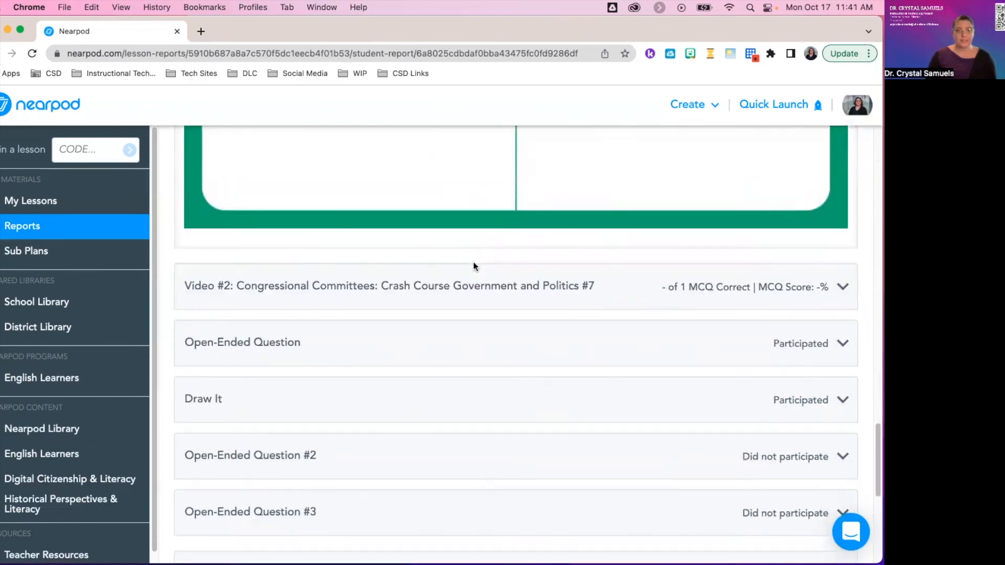
{"action": "left_click", "coordinate": [432, 273]}
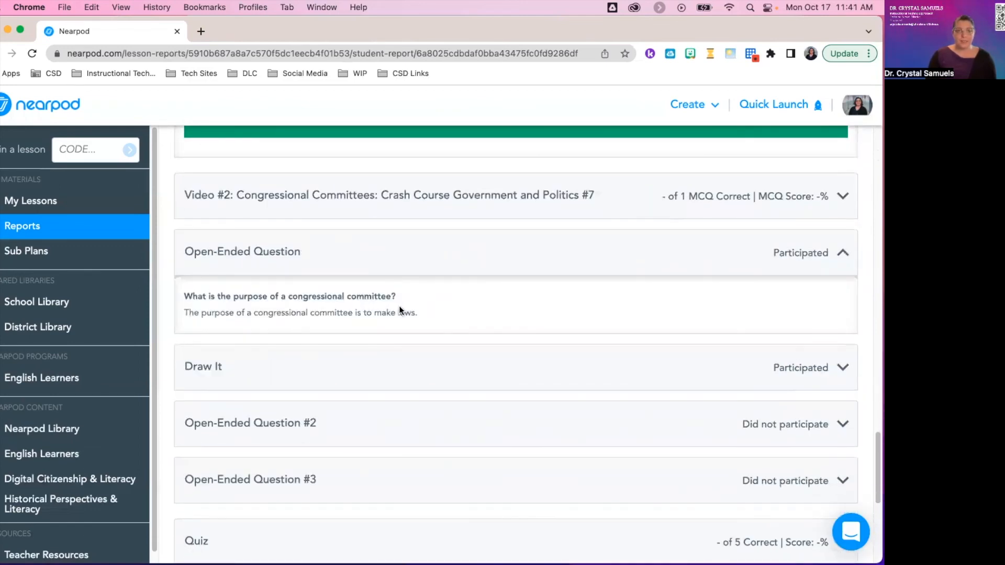
{"action": "scroll", "coordinate": [439, 315], "scroll_direction": "down", "scroll_amount": 1}
{"action": "left_click", "coordinate": [435, 309]}
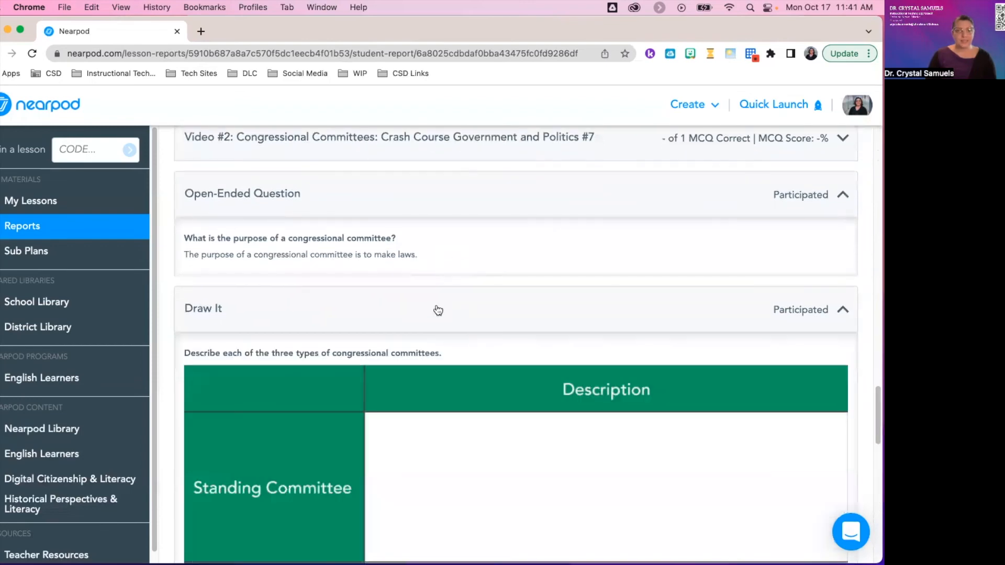
{"action": "scroll", "coordinate": [460, 294], "scroll_direction": "down", "scroll_amount": 9}
{"action": "scroll", "coordinate": [464, 298], "scroll_direction": "up", "scroll_amount": 10}
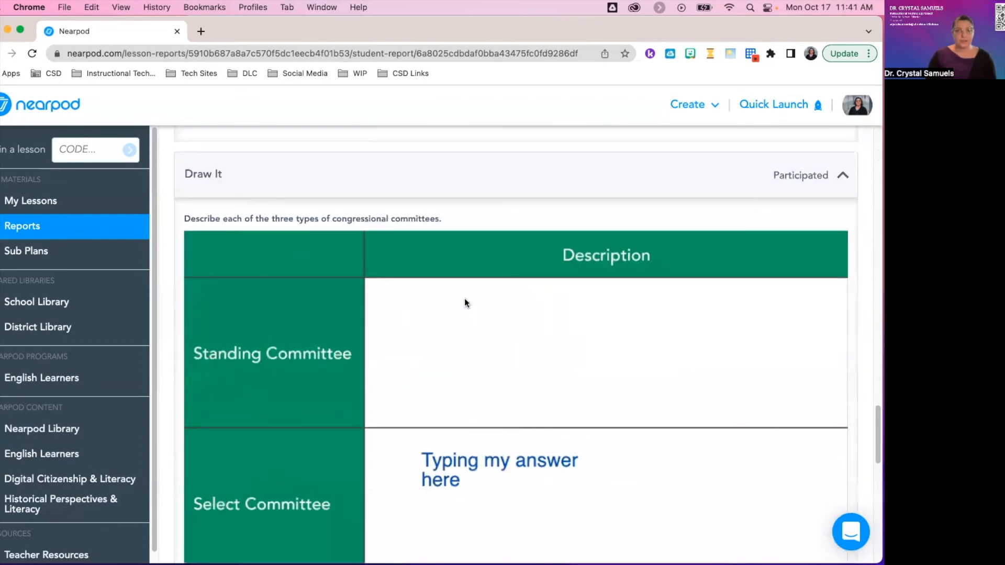
{"action": "scroll", "coordinate": [312, 329], "scroll_direction": "down", "scroll_amount": 15}
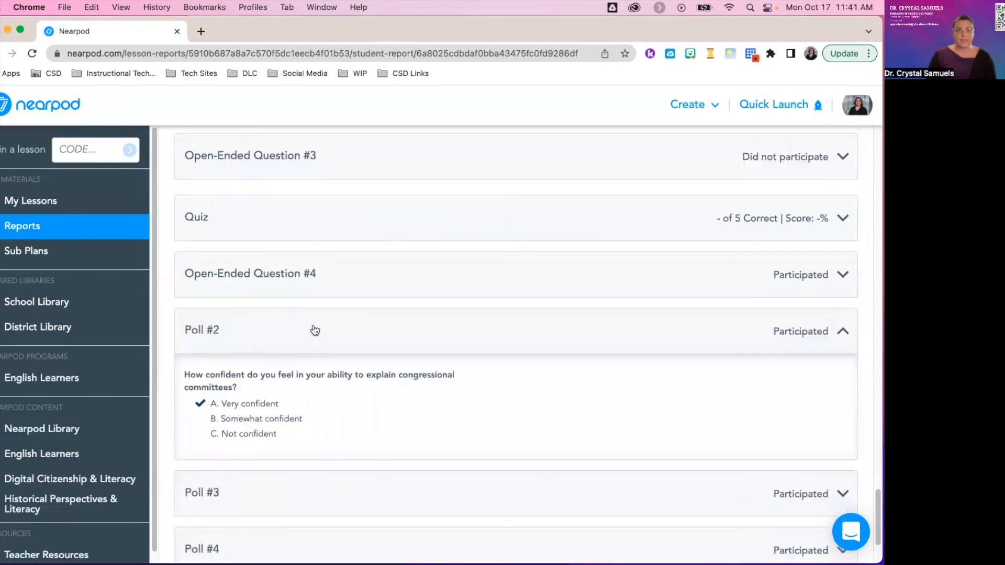
{"action": "left_click", "coordinate": [286, 429]}
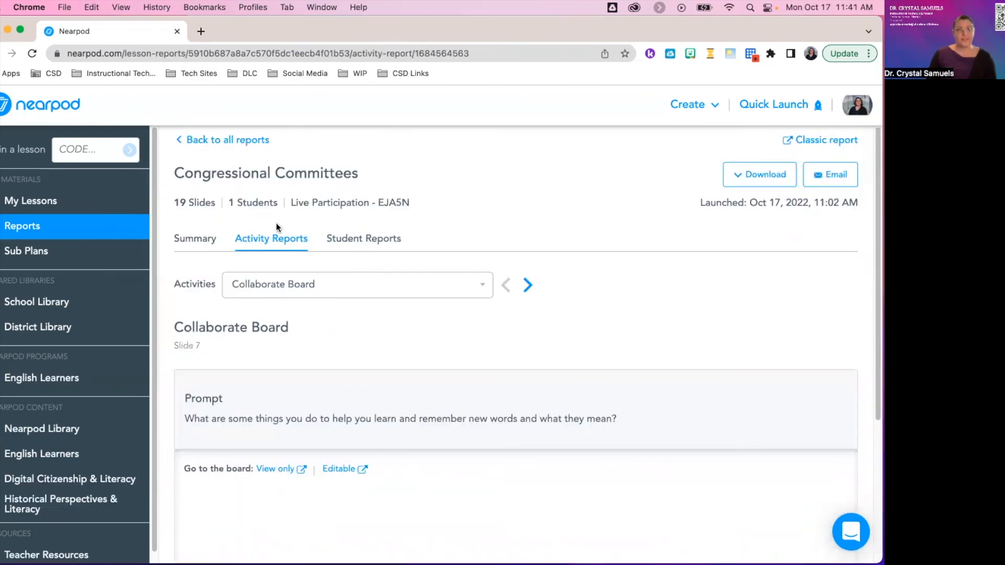
Show the slide 11 Poll report, where all answers chose 'B. I know a little', and open its download options.
{"action": "left_click", "coordinate": [430, 292]}
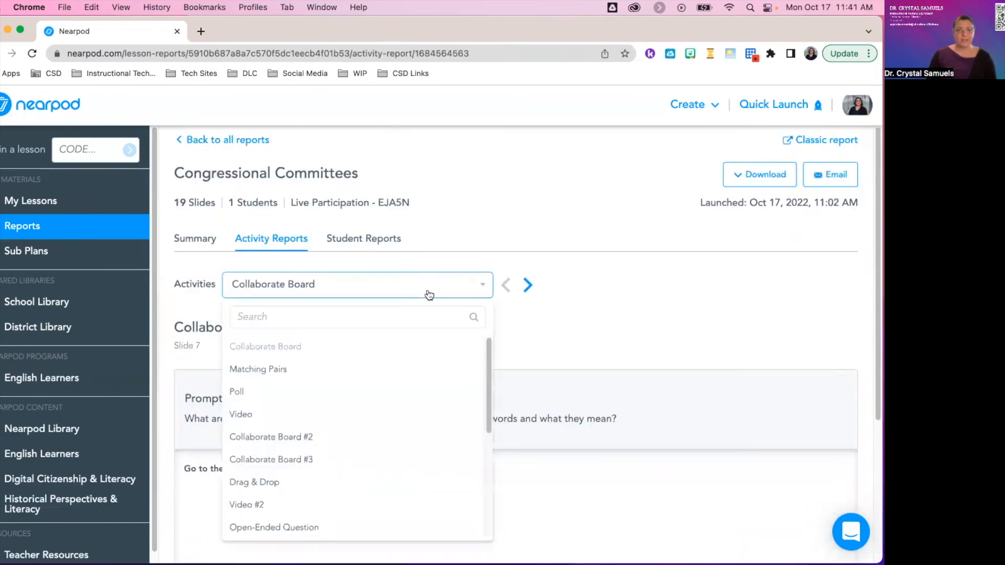
{"action": "left_click", "coordinate": [316, 394]}
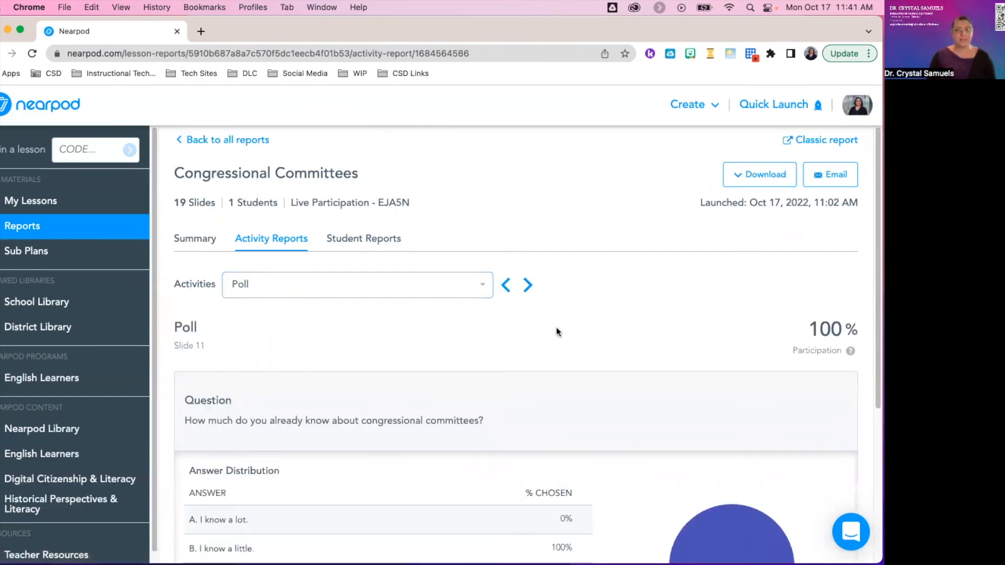
{"action": "scroll", "coordinate": [570, 335], "scroll_direction": "down", "scroll_amount": 3}
{"action": "scroll", "coordinate": [584, 368], "scroll_direction": "down", "scroll_amount": 1}
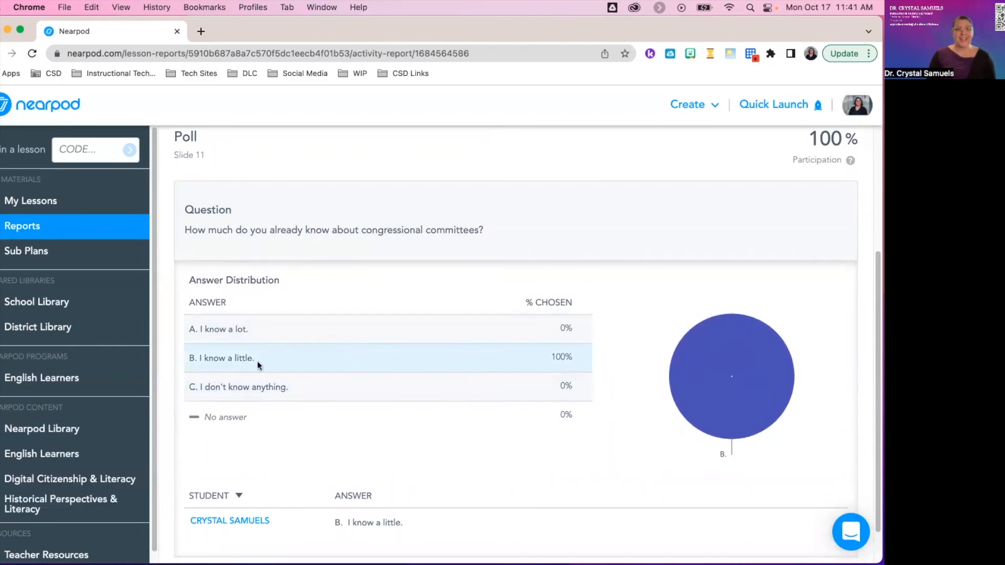
{"action": "scroll", "coordinate": [547, 386], "scroll_direction": "down", "scroll_amount": 1}
{"action": "scroll", "coordinate": [547, 385], "scroll_direction": "up", "scroll_amount": 5}
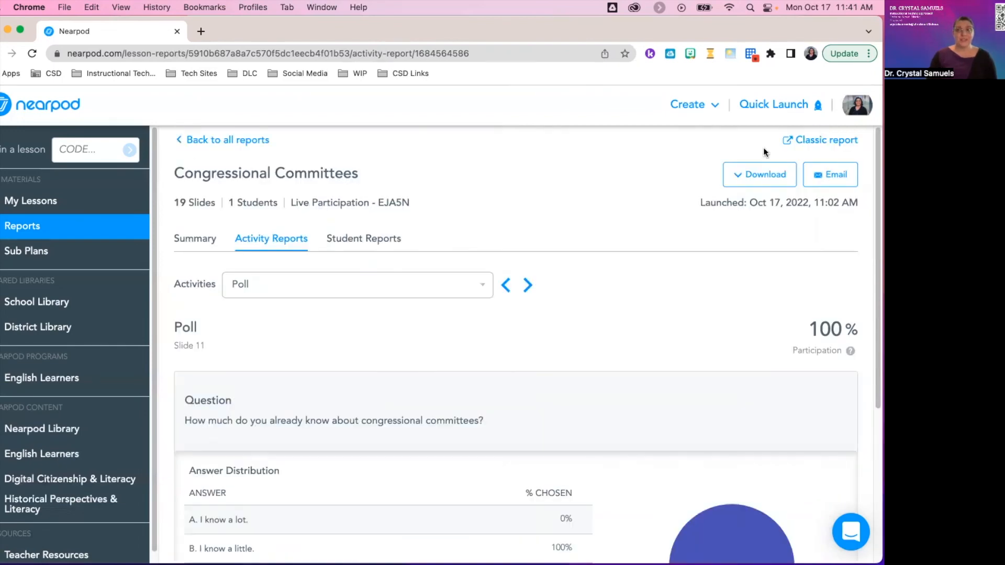
{"action": "left_click", "coordinate": [762, 174]}
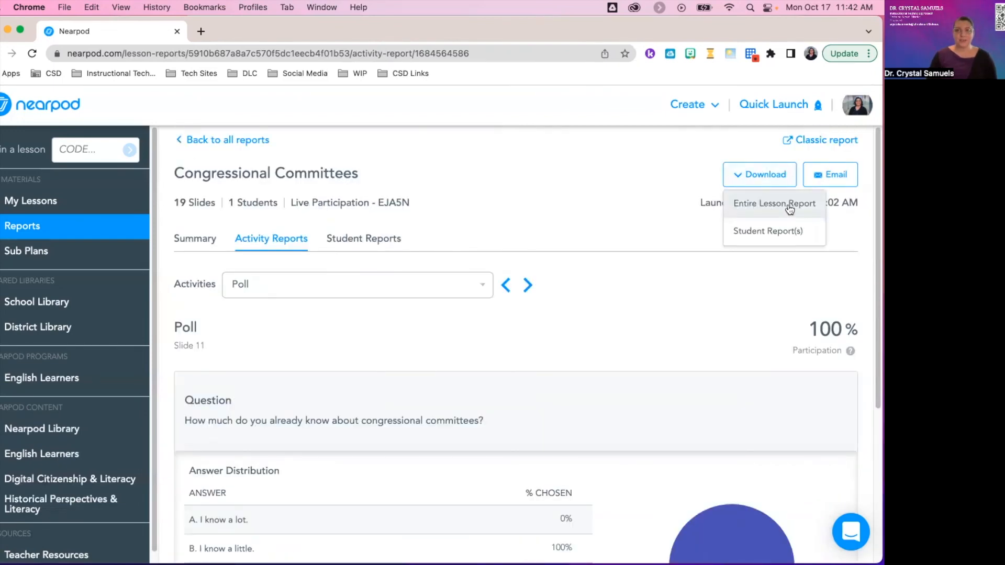
Export the student reports for all students to Google Drive, granting Nearpod Drive access.
{"action": "left_click", "coordinate": [758, 238]}
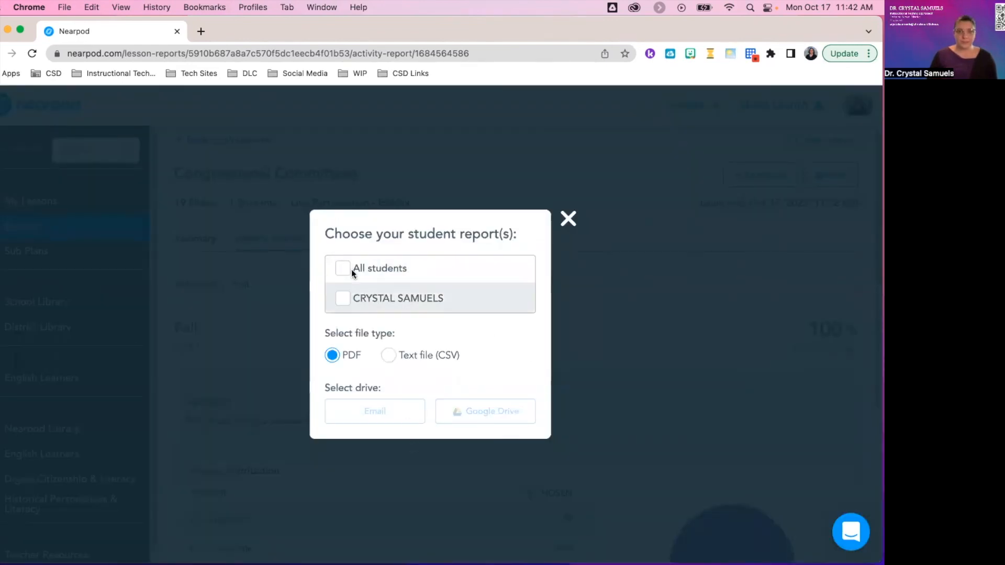
{"action": "left_click", "coordinate": [344, 299]}
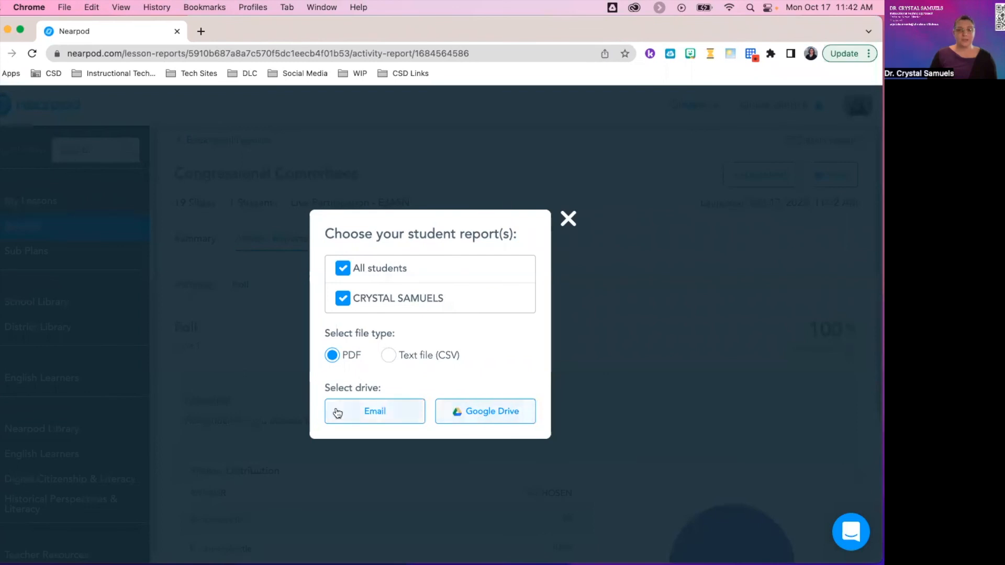
{"action": "left_click", "coordinate": [474, 413]}
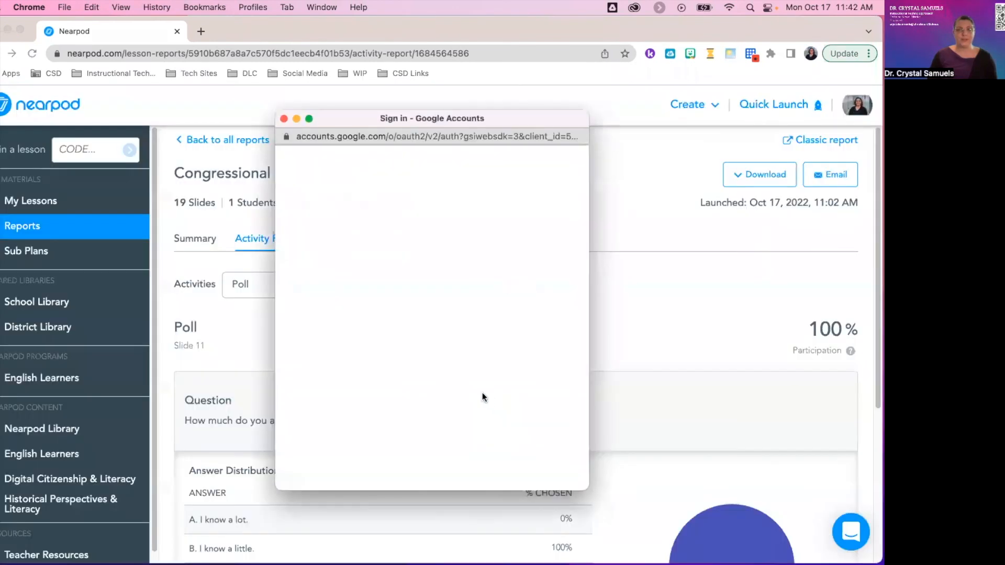
{"action": "scroll", "coordinate": [513, 318], "scroll_direction": "down", "scroll_amount": 3}
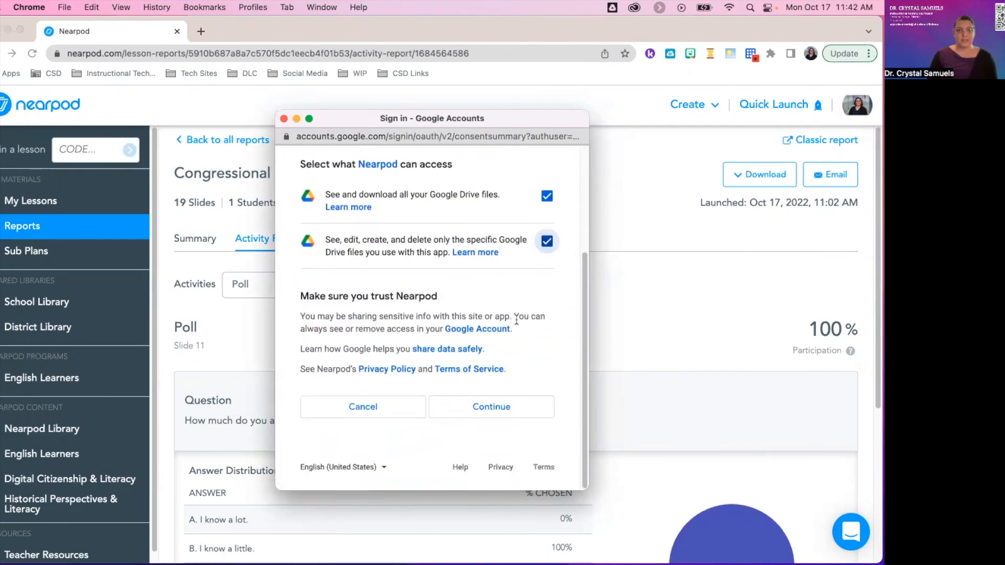
{"action": "left_click", "coordinate": [488, 413]}
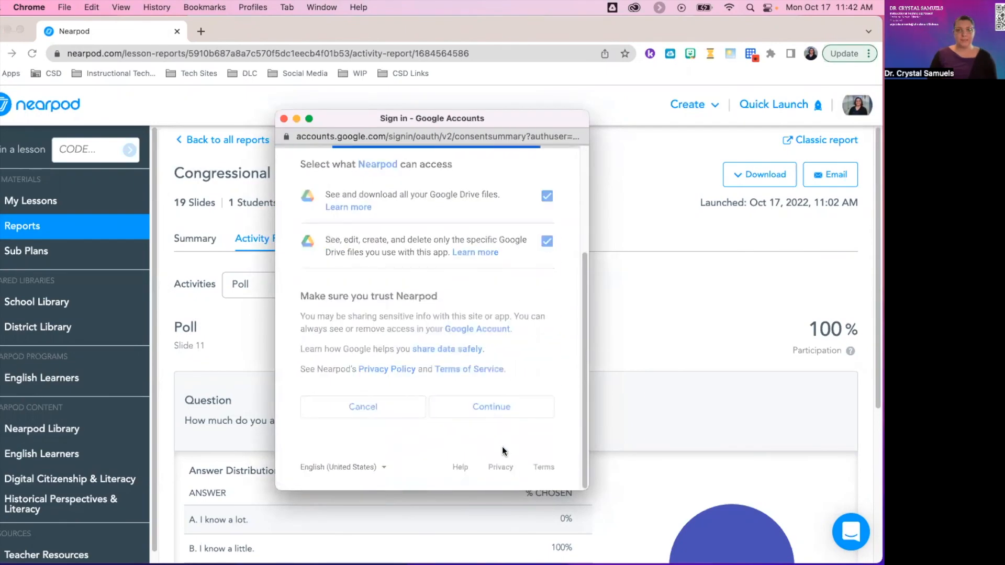
Begin emailing the entire lesson report PDF by entering the recipient's email address.
{"action": "left_click", "coordinate": [830, 175]}
{"action": "left_click", "coordinate": [373, 328]}
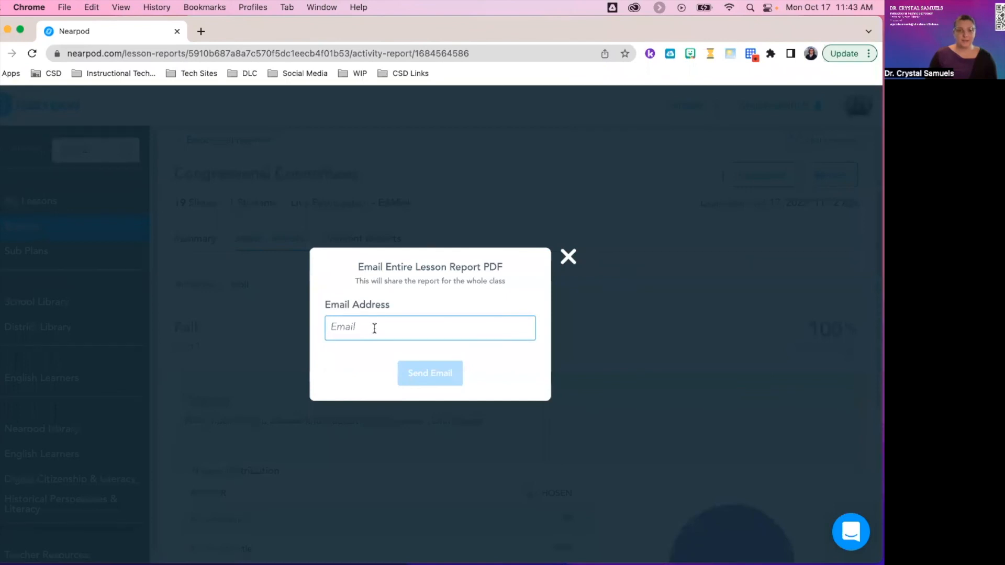
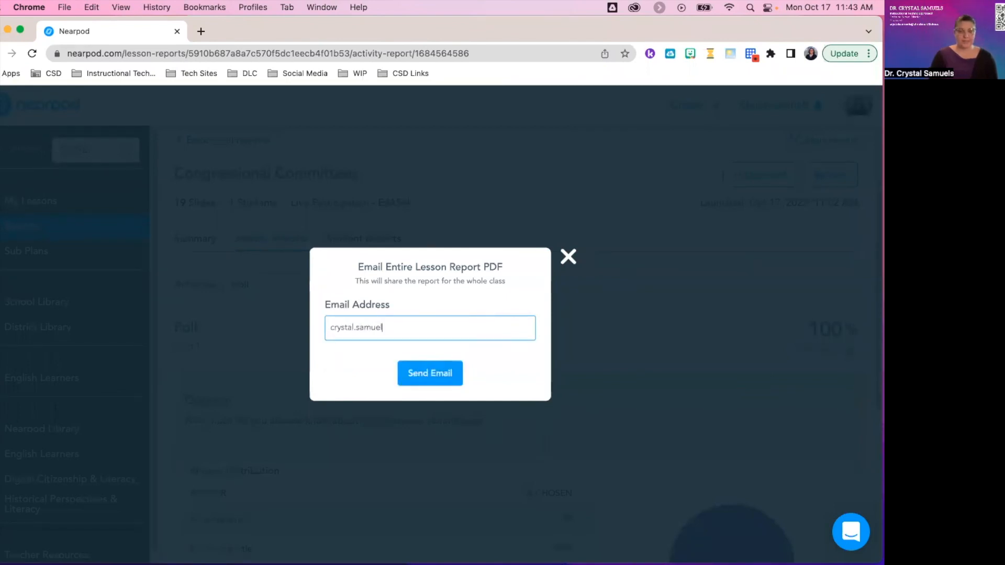